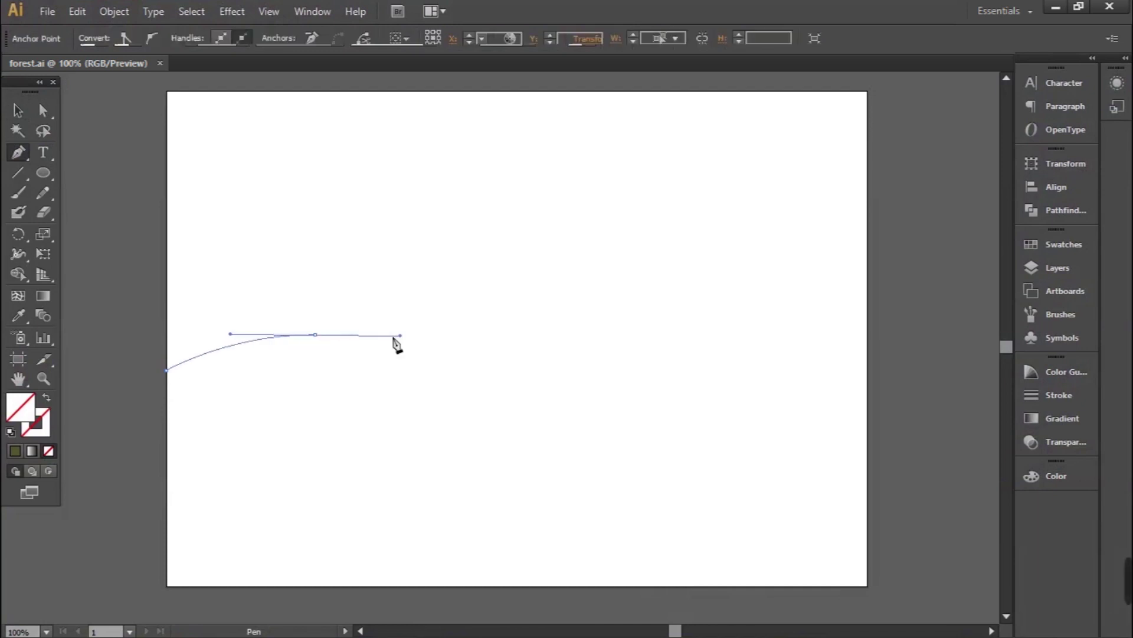
Step: Pen-draw a closed wavy back hill outline across the artboard
{"action": "left_click_drag", "start_coordinate": [525, 387], "coordinate": [559, 393]}
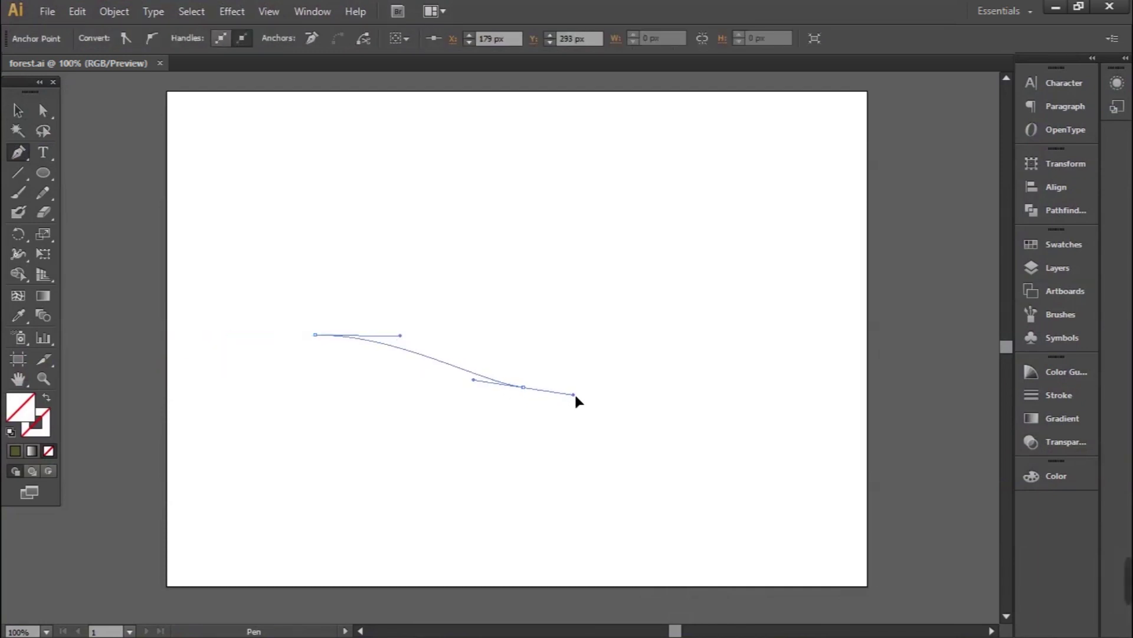
{"action": "left_click_drag", "start_coordinate": [559, 394], "coordinate": [589, 401]}
{"action": "left_click_drag", "start_coordinate": [729, 411], "coordinate": [764, 417]}
{"action": "left_click", "coordinate": [821, 480]}
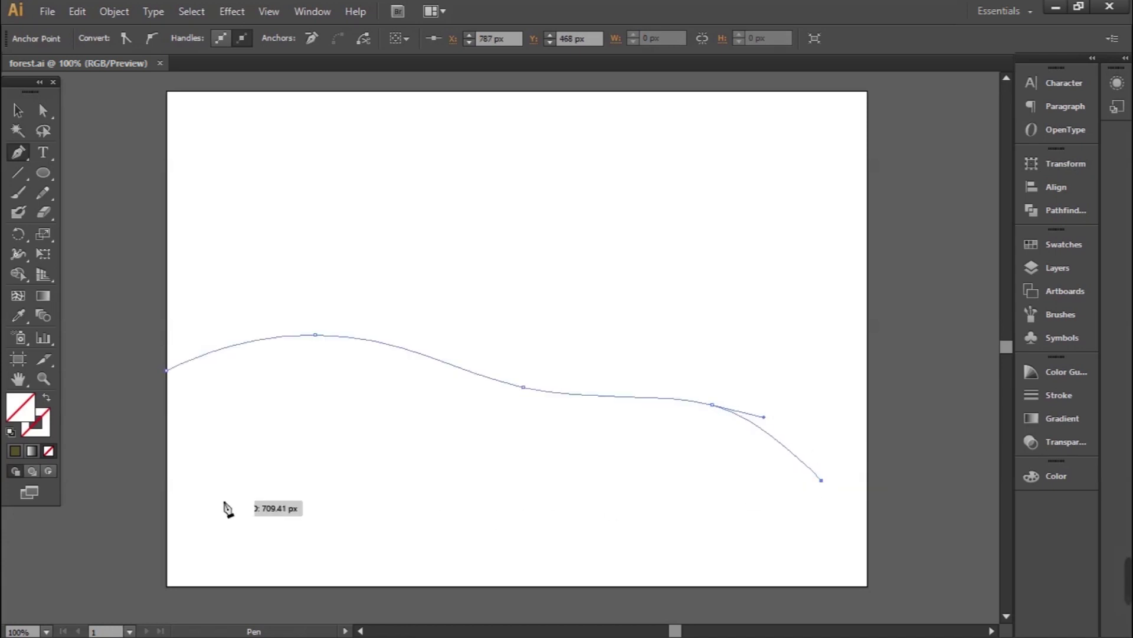
{"action": "left_click", "coordinate": [166, 497]}
{"action": "left_click", "coordinate": [166, 370]}
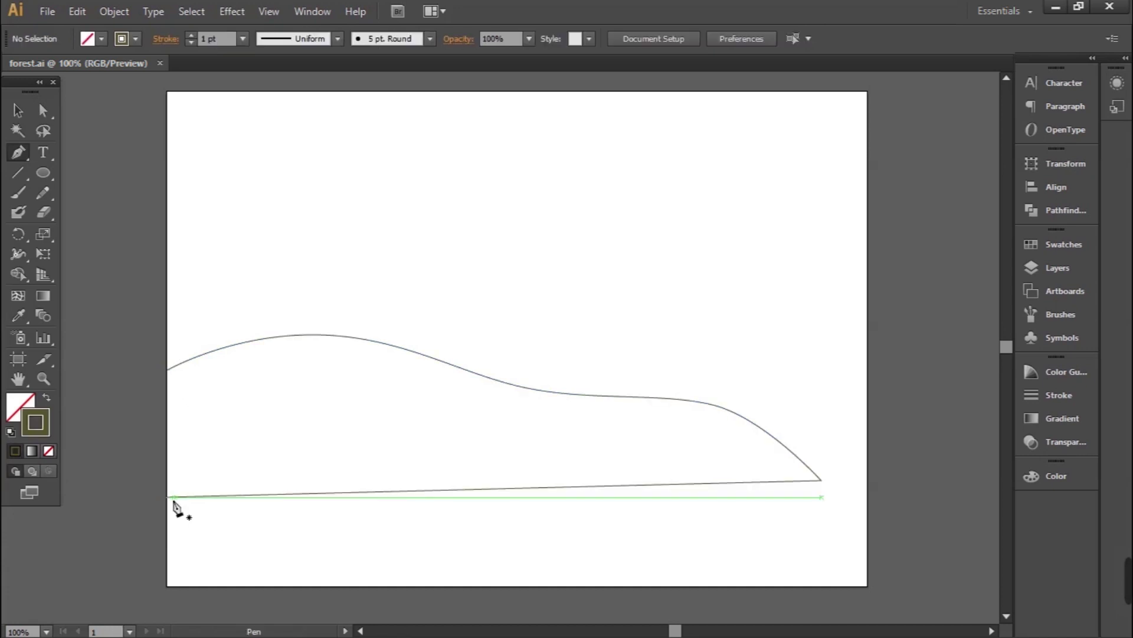
Step: Pen-draw a closed, gently curved ground strip along the bottom of the artboard
{"action": "left_click_drag", "start_coordinate": [521, 476], "coordinate": [636, 474]}
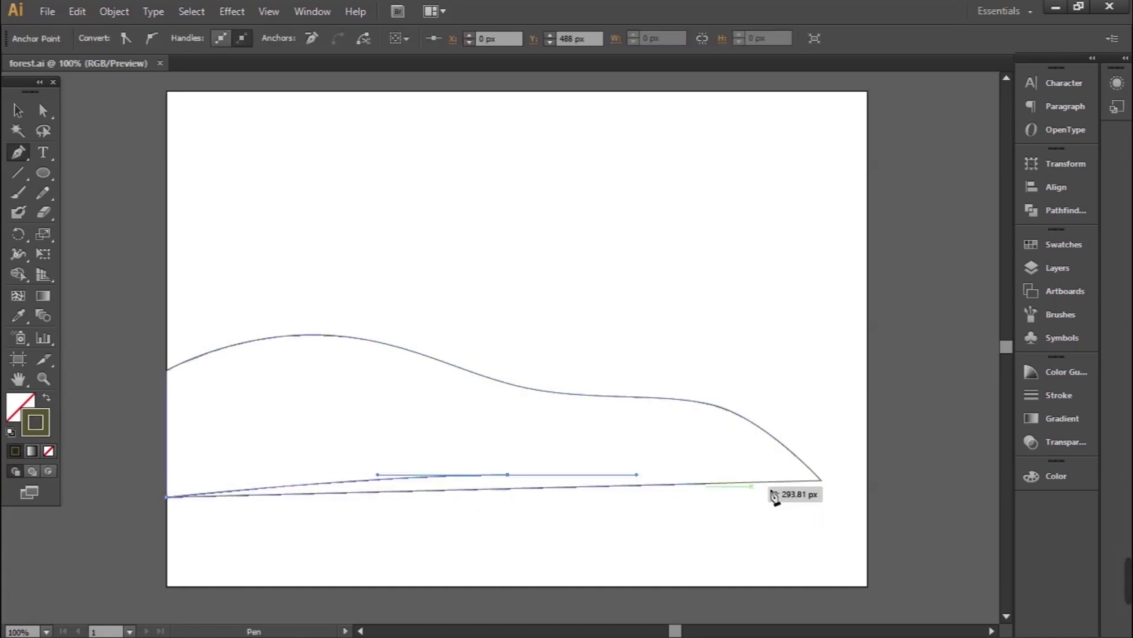
{"action": "left_click", "coordinate": [878, 502]}
{"action": "left_click", "coordinate": [873, 590]}
{"action": "left_click", "coordinate": [159, 591]}
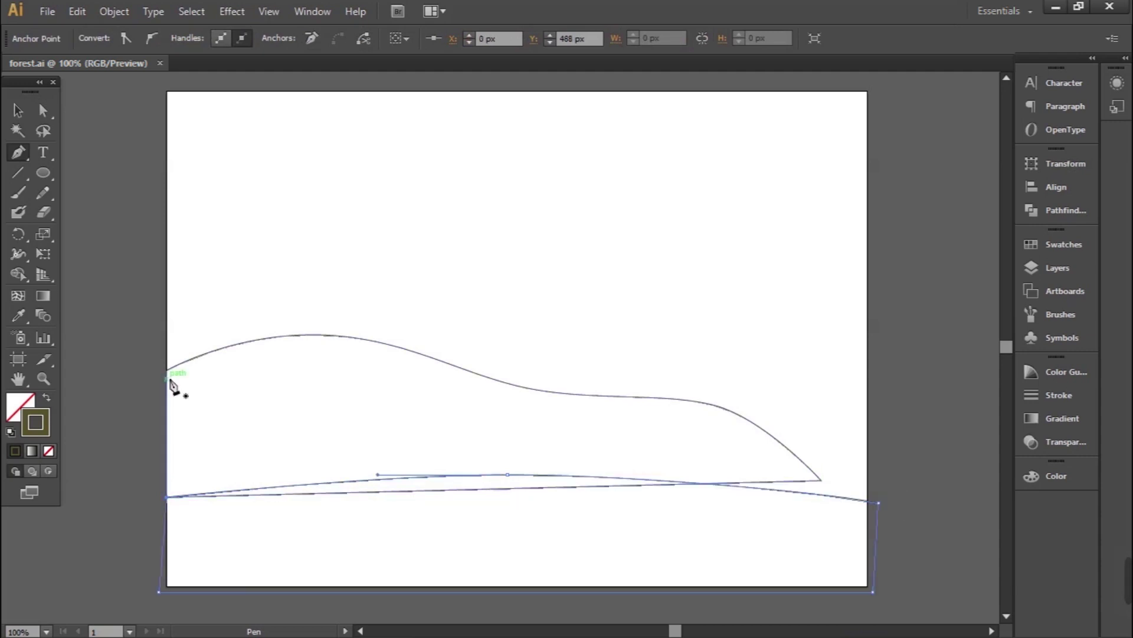
{"action": "left_click", "coordinate": [159, 376]}
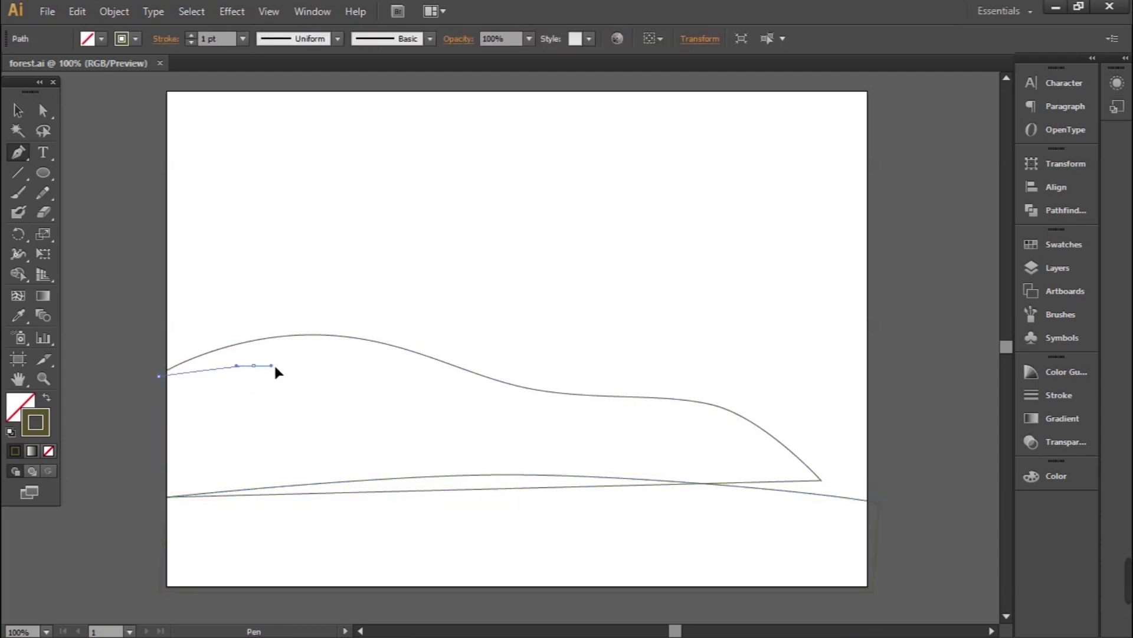
Step: Outline a rounded hill at the left edge and a small low mound beside it
{"action": "left_click_drag", "start_coordinate": [286, 370], "coordinate": [291, 371]}
{"action": "left_click_drag", "start_coordinate": [337, 434], "coordinate": [349, 464]}
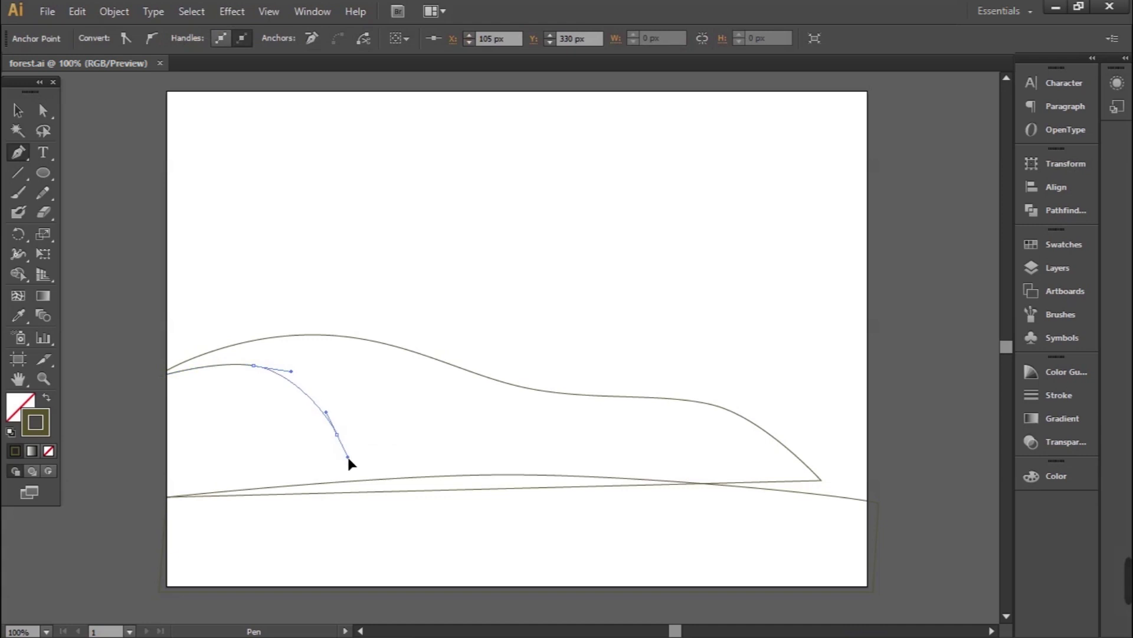
{"action": "left_click", "coordinate": [348, 484]}
{"action": "left_click", "coordinate": [165, 502]}
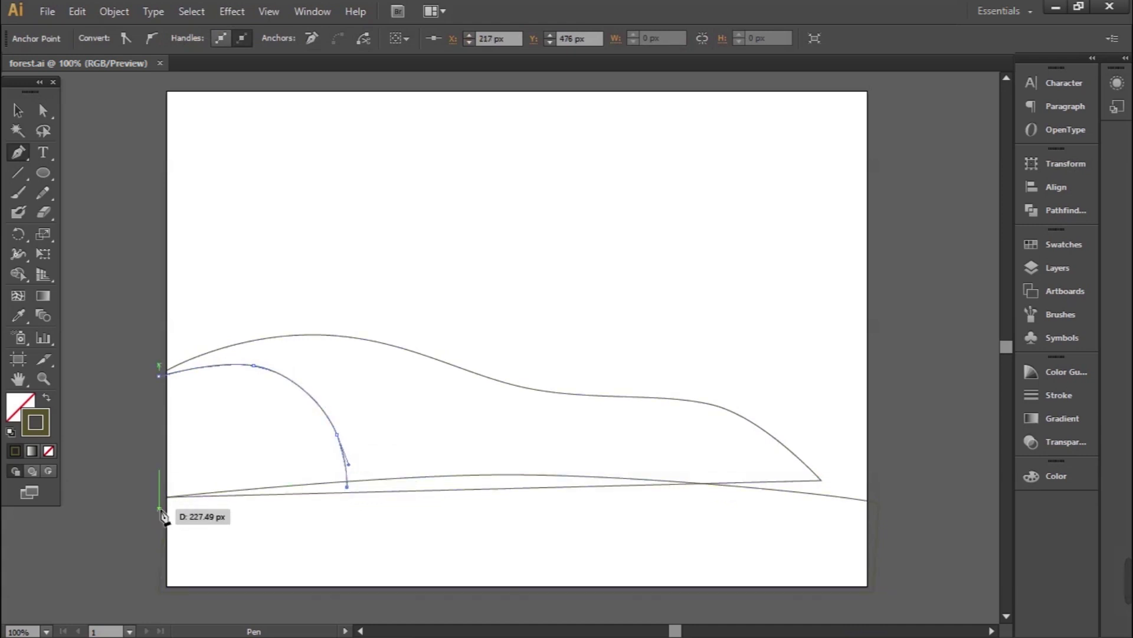
{"action": "left_click", "coordinate": [155, 427]}
{"action": "left_click_drag", "start_coordinate": [293, 455], "coordinate": [348, 464]}
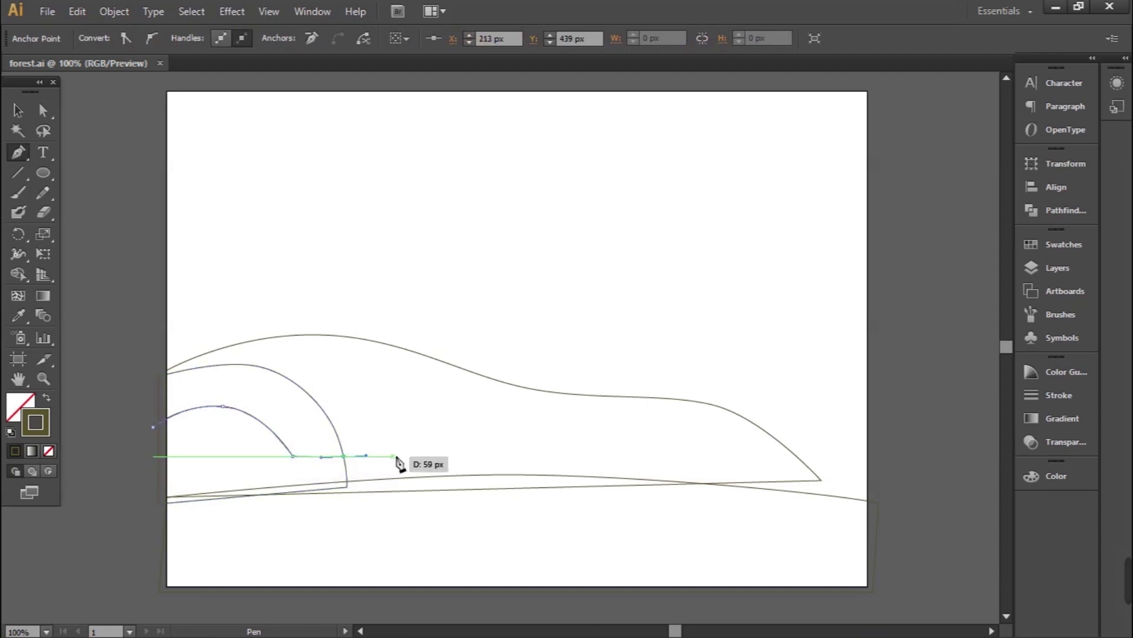
{"action": "mouse_move", "coordinate": [448, 448]}
{"action": "left_mouse_down"}
{"action": "mouse_move", "coordinate": [282, 513]}
{"action": "mouse_move", "coordinate": [168, 514]}
{"action": "left_mouse_up"}
{"action": "left_click", "coordinate": [153, 426]}
Step: Outline a curved hill rising from the right edge of the artboard
{"action": "left_click_drag", "start_coordinate": [872, 360], "coordinate": [763, 367]}
{"action": "mouse_move", "coordinate": [740, 405]}
{"action": "left_mouse_down"}
{"action": "mouse_move", "coordinate": [721, 435]}
{"action": "mouse_move", "coordinate": [654, 466]}
{"action": "left_mouse_up"}
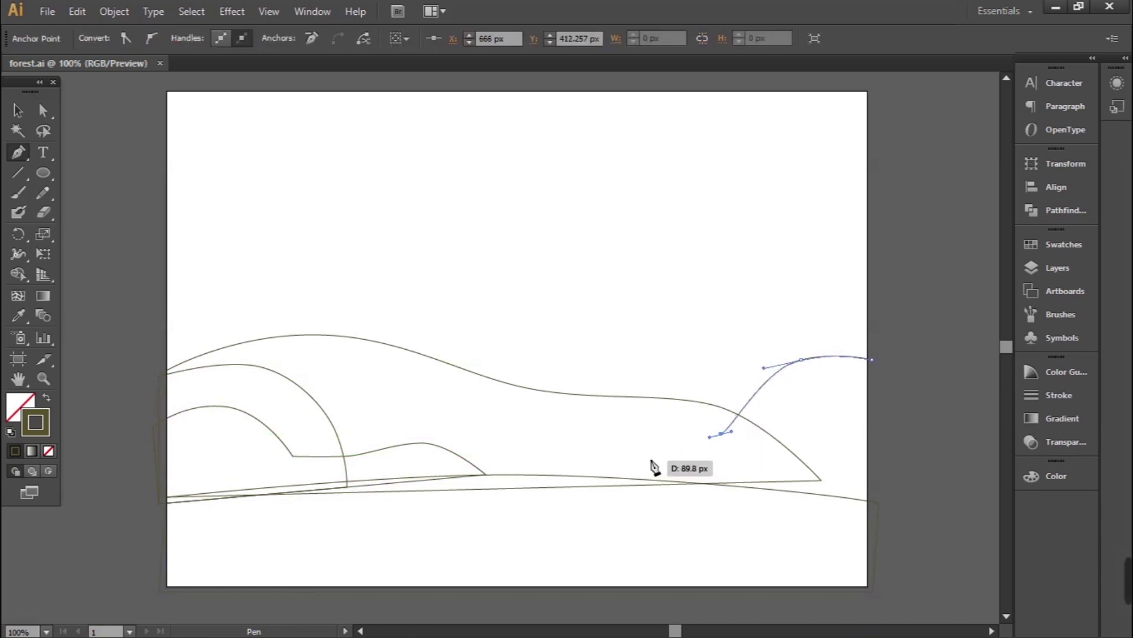
{"action": "left_click", "coordinate": [624, 486]}
{"action": "left_click", "coordinate": [874, 515]}
{"action": "mouse_move", "coordinate": [804, 438]}
{"action": "left_mouse_down"}
{"action": "mouse_move", "coordinate": [767, 447]}
{"action": "mouse_move", "coordinate": [739, 486]}
{"action": "left_mouse_up"}
{"action": "scroll", "coordinate": [185, 372], "scroll_direction": "up", "scroll_amount": 5}
Step: Pen-draw a scalloped back bush outline starting from the left edge
{"action": "mouse_move", "coordinate": [185, 371]}
{"action": "left_mouse_down"}
{"action": "mouse_move", "coordinate": [285, 282]}
{"action": "mouse_move", "coordinate": [394, 272]}
{"action": "left_mouse_up"}
{"action": "left_click", "coordinate": [398, 320]}
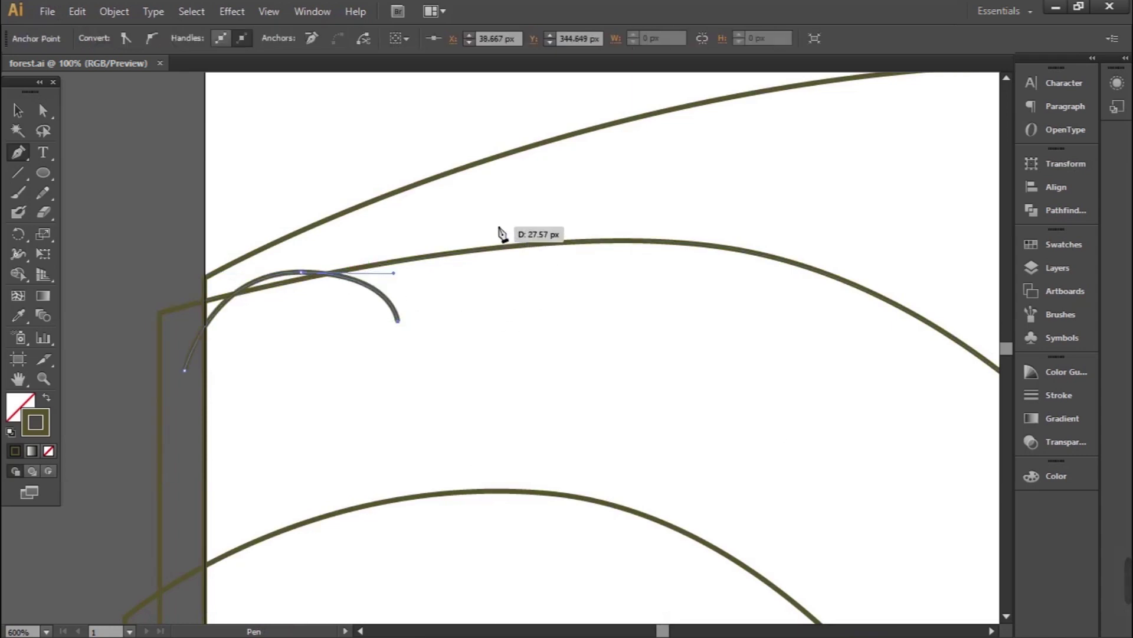
{"action": "left_click_drag", "start_coordinate": [608, 287], "coordinate": [584, 247]}
{"action": "scroll", "coordinate": [584, 247], "scroll_direction": "down", "scroll_amount": 1}
{"action": "left_click_drag", "start_coordinate": [632, 305], "coordinate": [665, 322]}
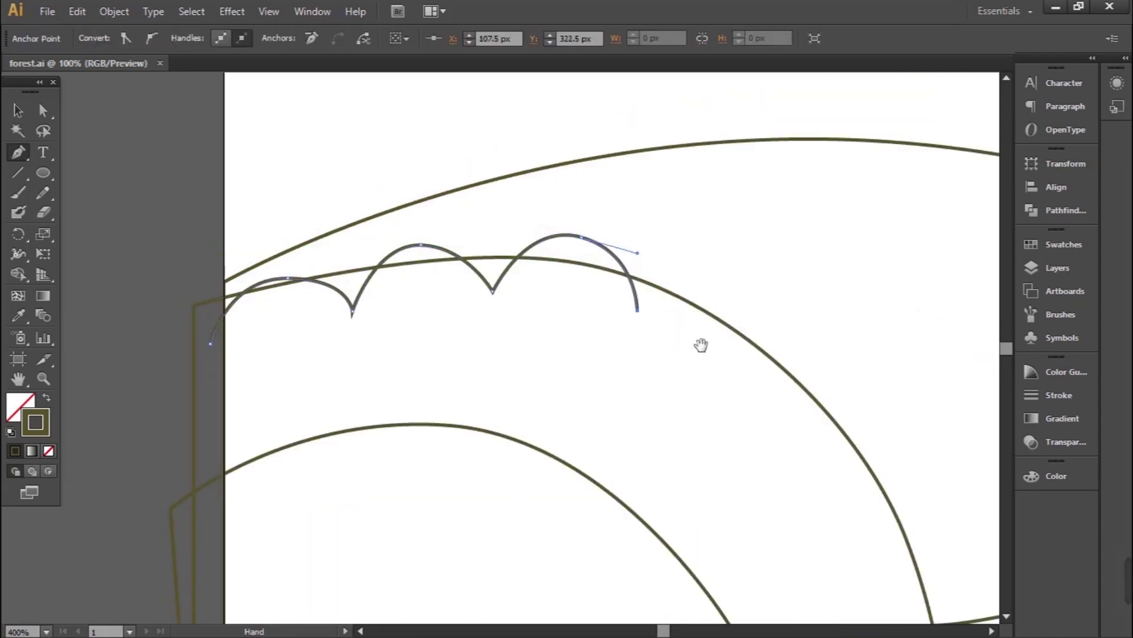
{"action": "scroll", "coordinate": [665, 321], "scroll_direction": "right", "scroll_amount": 5}
{"action": "left_click_drag", "start_coordinate": [598, 274], "coordinate": [609, 357]}
{"action": "scroll", "coordinate": [609, 356], "scroll_direction": "down", "scroll_amount": 2}
{"action": "mouse_move", "coordinate": [528, 300]}
{"action": "left_mouse_down"}
{"action": "mouse_move", "coordinate": [620, 310]}
{"action": "mouse_move", "coordinate": [627, 322]}
{"action": "left_mouse_up"}
{"action": "left_click", "coordinate": [616, 381]}
{"action": "scroll", "coordinate": [615, 384], "scroll_direction": "down", "scroll_amount": 2}
{"action": "scroll", "coordinate": [615, 384], "scroll_direction": "right", "scroll_amount": 2}
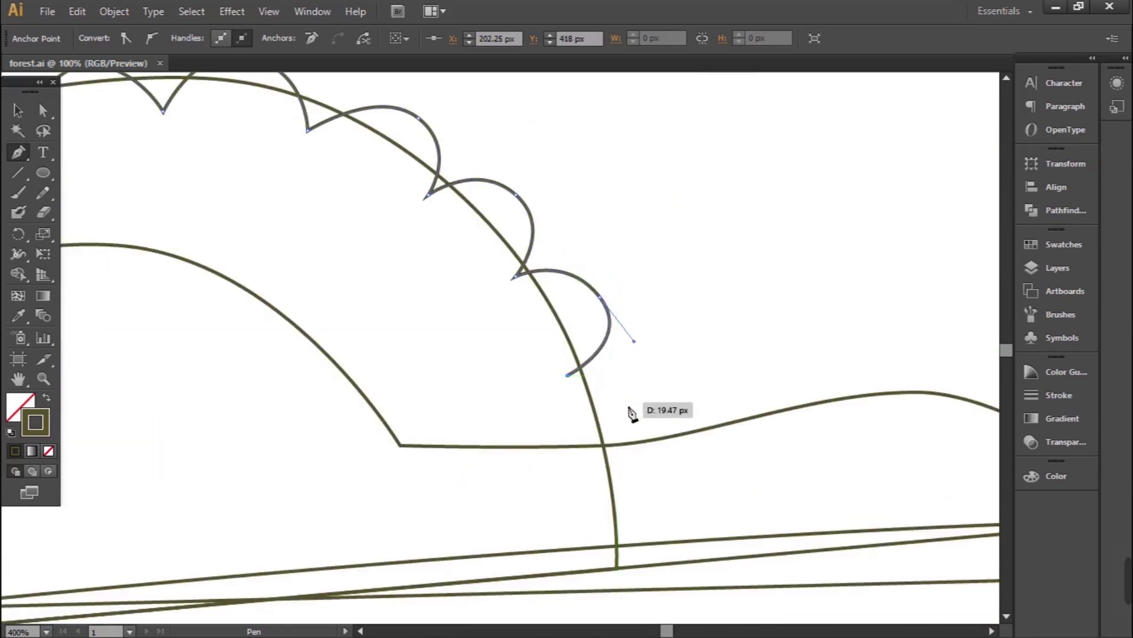
{"action": "left_click", "coordinate": [628, 410]}
Step: Fill the back bush olive green
{"action": "key", "text": "ctrl+minus"}
{"action": "key", "text": "ctrl+minus"}
{"action": "key", "text": "ctrl+minus"}
{"action": "left_click", "coordinate": [356, 504]}
{"action": "left_click", "coordinate": [366, 354]}
{"action": "key", "text": "v"}
{"action": "left_click", "coordinate": [102, 39]}
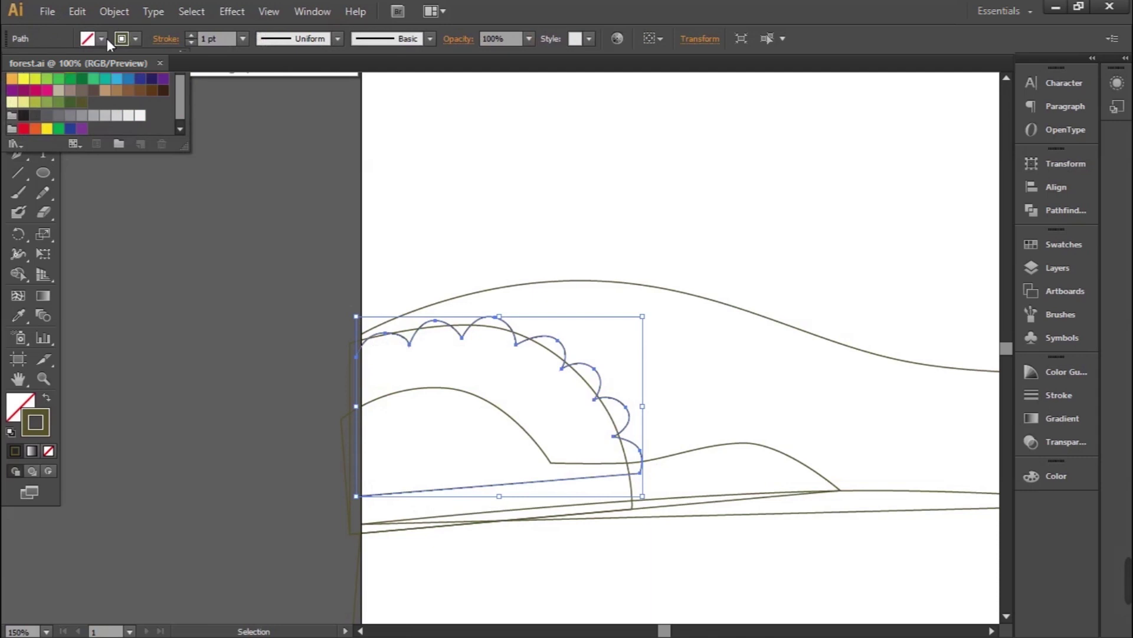
{"action": "left_click", "coordinate": [35, 103]}
{"action": "left_click", "coordinate": [185, 321]}
{"action": "scroll", "coordinate": [477, 378], "scroll_direction": "down", "scroll_amount": 1}
{"action": "scroll", "coordinate": [477, 378], "scroll_direction": "right", "scroll_amount": 2}
{"action": "left_click", "coordinate": [477, 378]}
{"action": "left_click", "coordinate": [614, 360]}
Step: Outline a front scalloped bush with no fill, ending on the ground line
{"action": "key", "text": "p"}
{"action": "scroll", "coordinate": [295, 383], "scroll_direction": "up", "scroll_amount": 3}
{"action": "key", "text": "slash"}
{"action": "left_click", "coordinate": [299, 338]}
{"action": "left_click_drag", "start_coordinate": [356, 274], "coordinate": [371, 274]}
{"action": "left_click_drag", "start_coordinate": [399, 310], "coordinate": [503, 255]}
{"action": "left_click", "coordinate": [510, 294]}
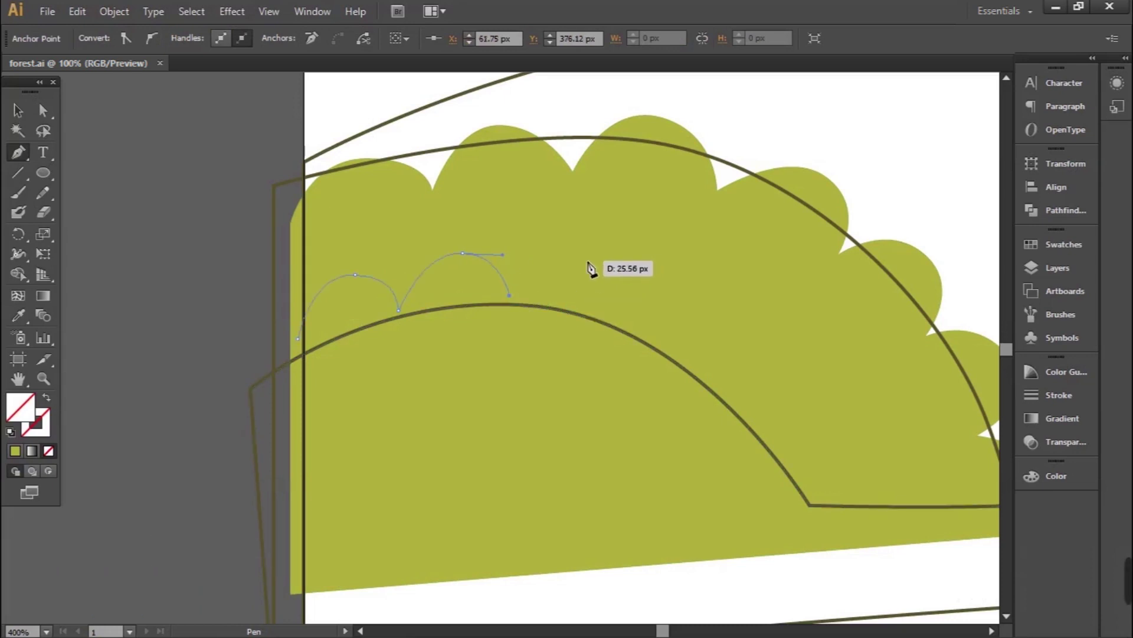
{"action": "left_click_drag", "start_coordinate": [623, 279], "coordinate": [622, 275]}
{"action": "left_click", "coordinate": [610, 317]}
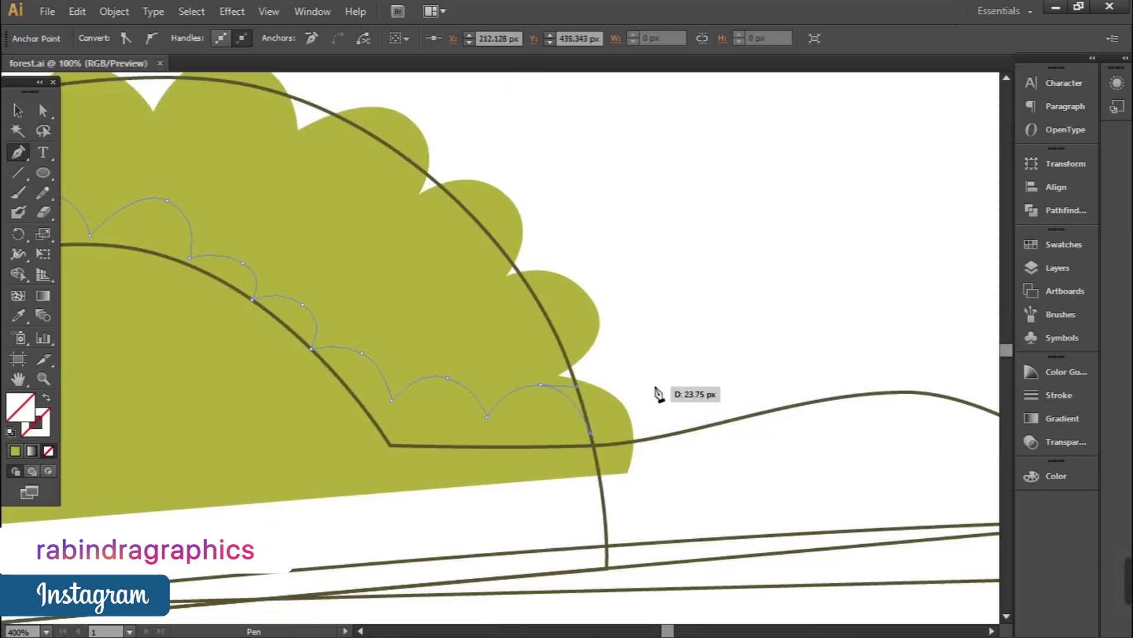
{"action": "left_click", "coordinate": [708, 418]}
{"action": "scroll", "coordinate": [590, 416], "scroll_direction": "right", "scroll_amount": 3}
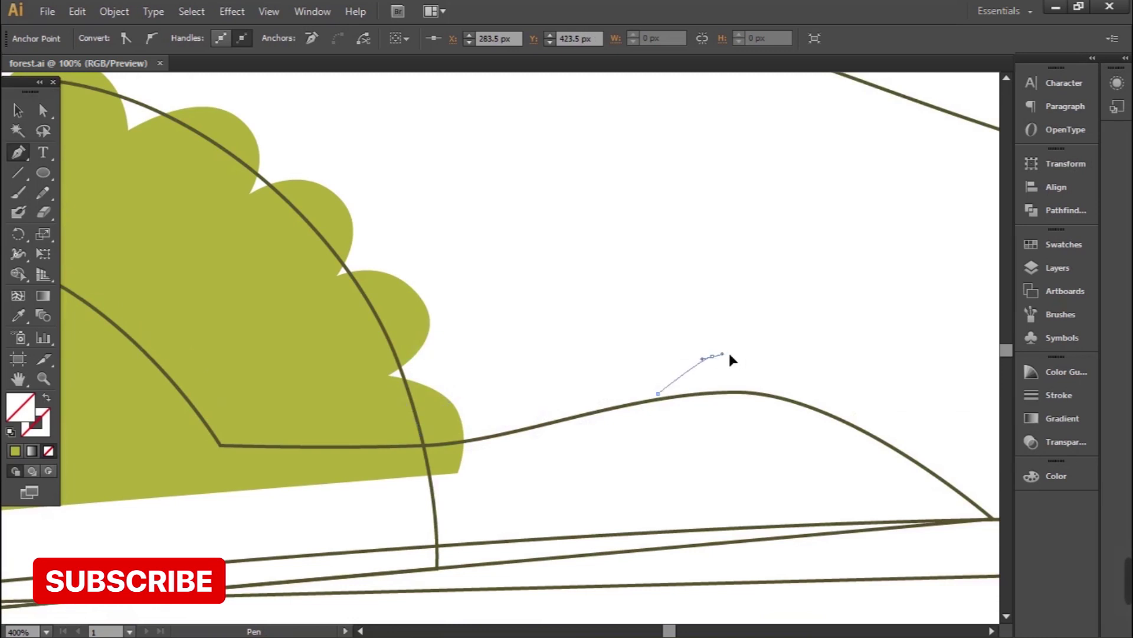
Step: Fill the front bush a darker green
{"action": "left_click", "coordinate": [101, 44]}
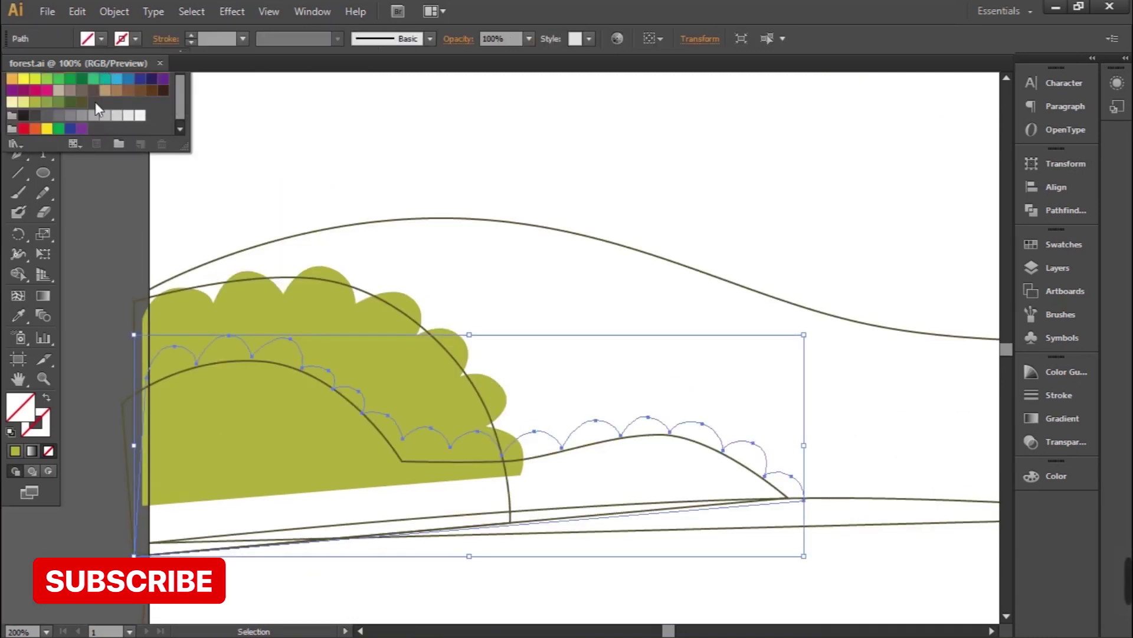
{"action": "left_click", "coordinate": [60, 125]}
{"action": "left_click", "coordinate": [324, 309]}
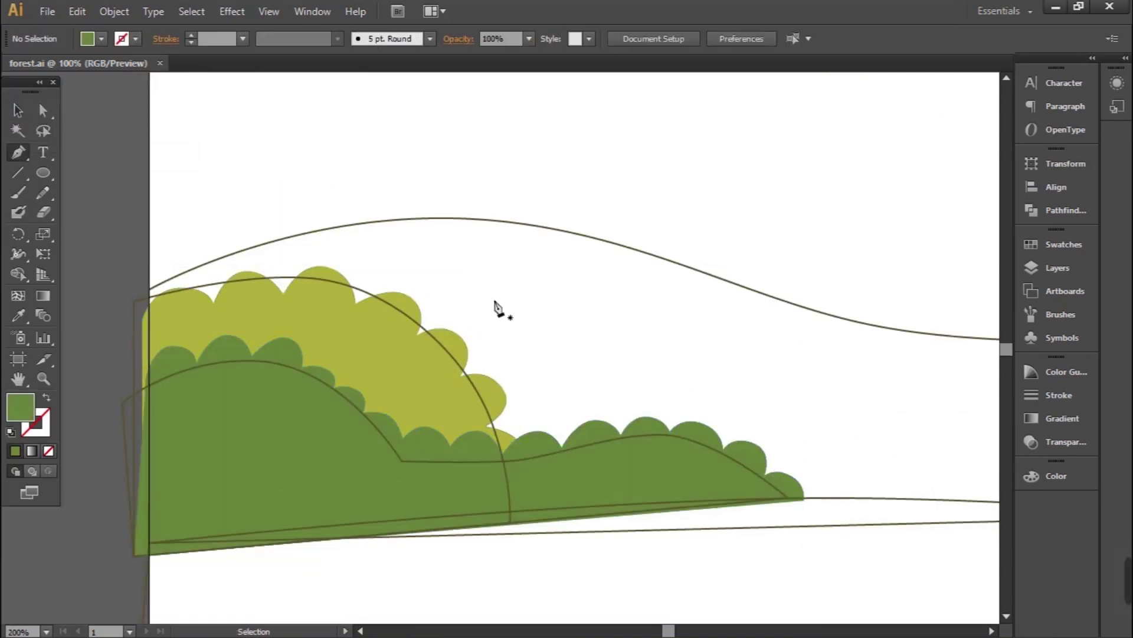
Step: Delete the large rounded hill arc outline
{"action": "left_click", "coordinate": [313, 378]}
{"action": "left_click", "coordinate": [360, 292]}
{"action": "key", "text": "Delete"}
{"action": "key", "text": "ctrl+minus"}
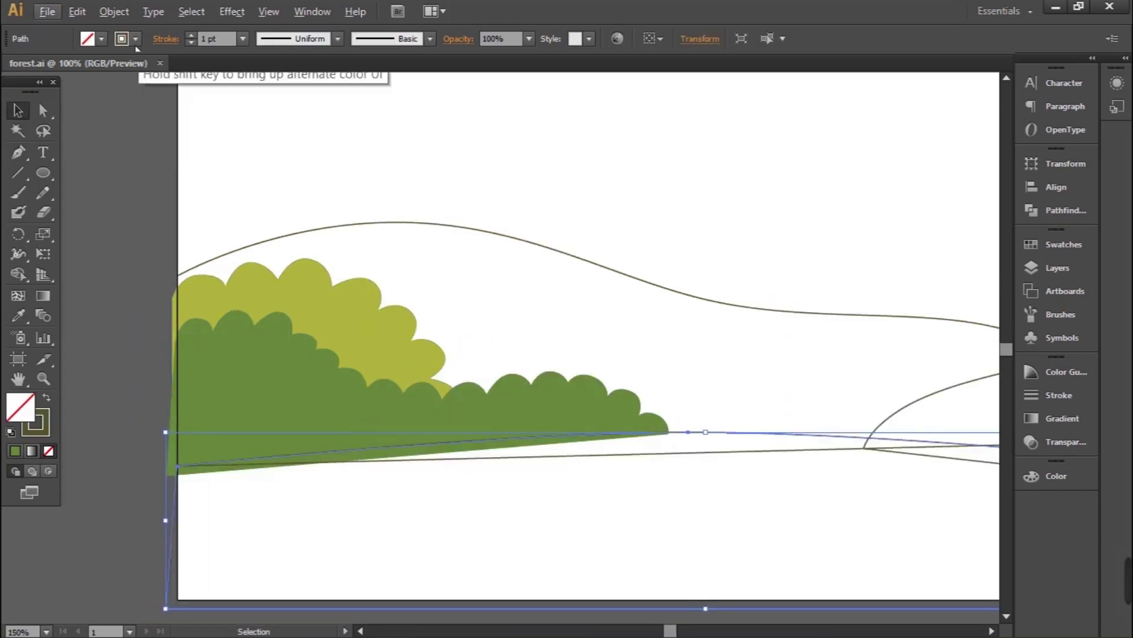
Step: Fill the ground strip light green
{"action": "left_click", "coordinate": [104, 38]}
{"action": "key", "text": "a"}
{"action": "left_click", "coordinate": [97, 416]}
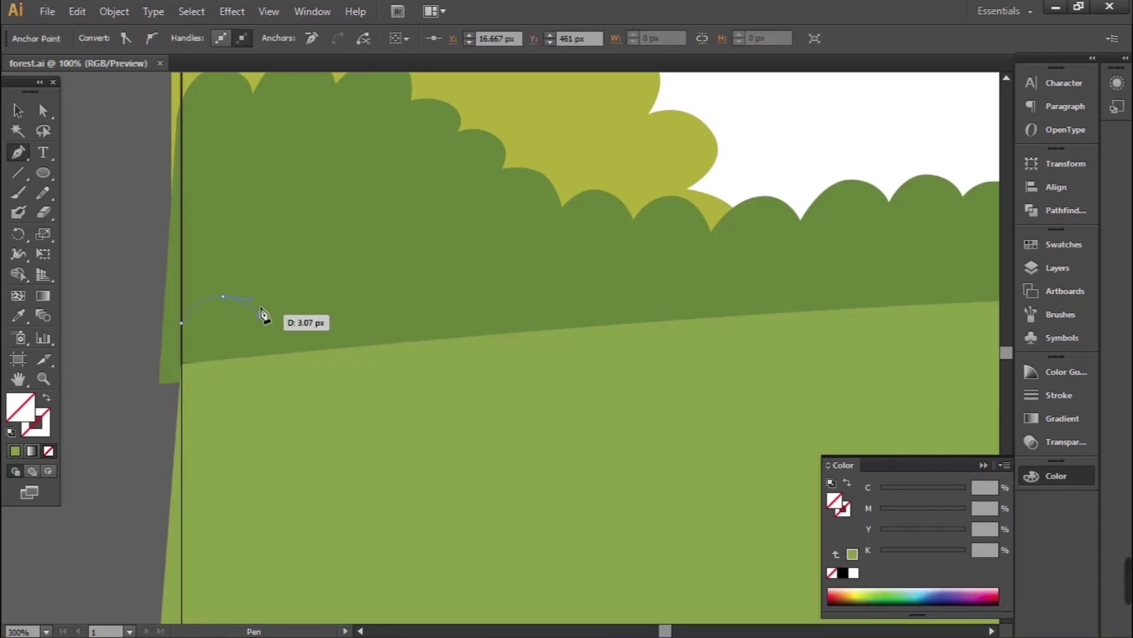
Step: Draw a scalloped bush row along the ground's top edge and fill it dark green
{"action": "left_click_drag", "start_coordinate": [263, 315], "coordinate": [302, 286]}
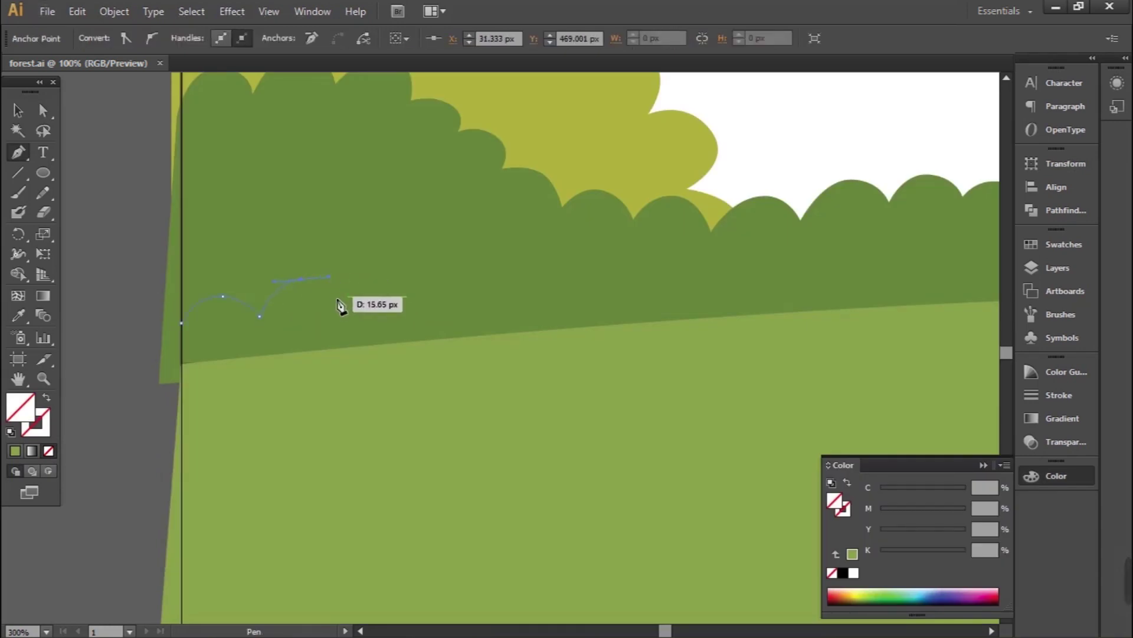
{"action": "left_click_drag", "start_coordinate": [383, 313], "coordinate": [397, 266]}
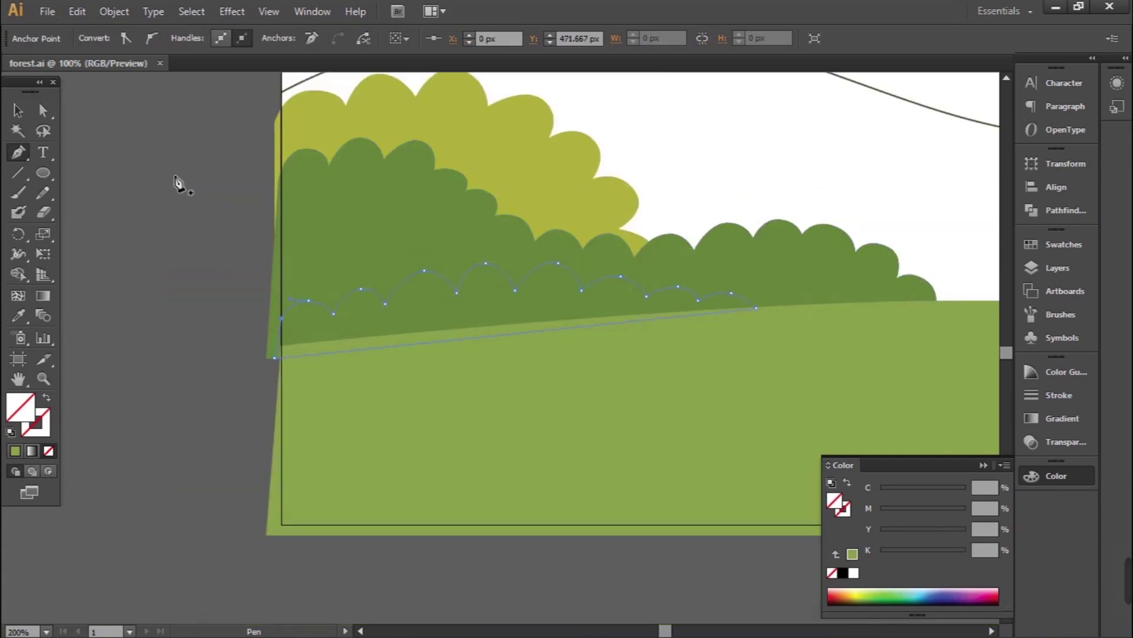
{"action": "key", "text": "v"}
{"action": "left_click", "coordinate": [102, 38]}
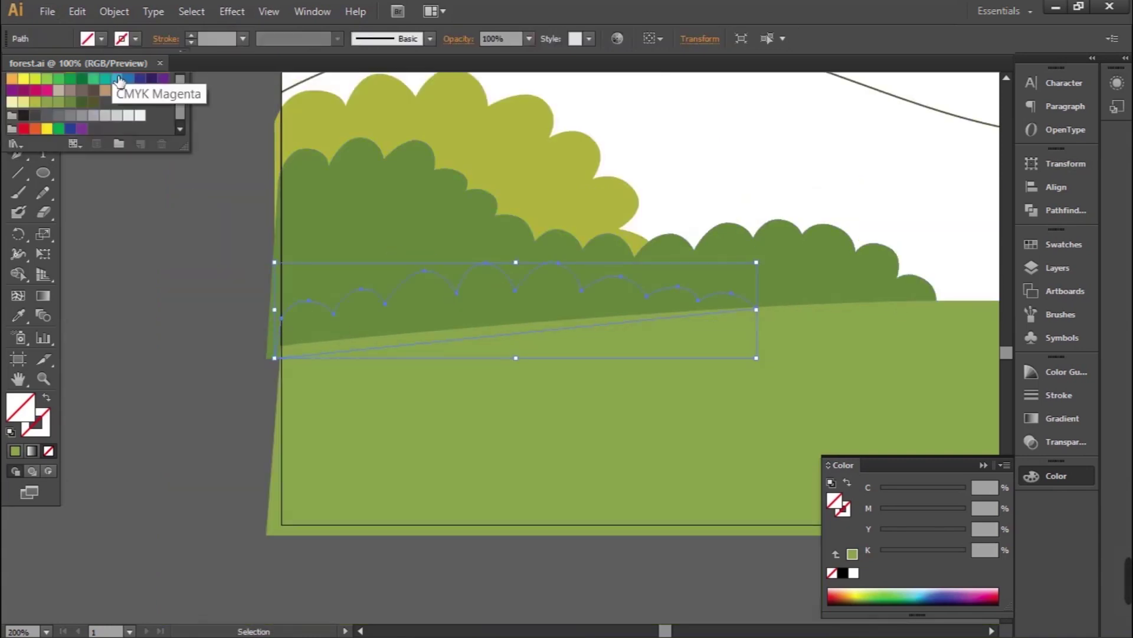
{"action": "left_click", "coordinate": [89, 110]}
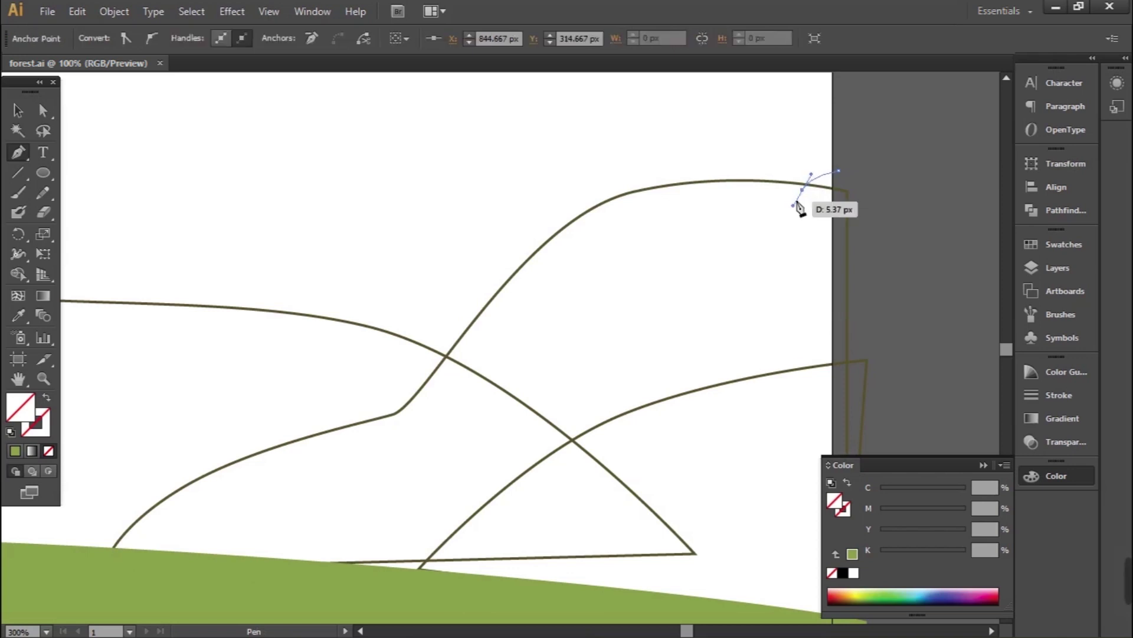
Step: Pen-draw the scalloped outline of a bush on the right side
{"action": "left_click_drag", "start_coordinate": [795, 203], "coordinate": [794, 204]}
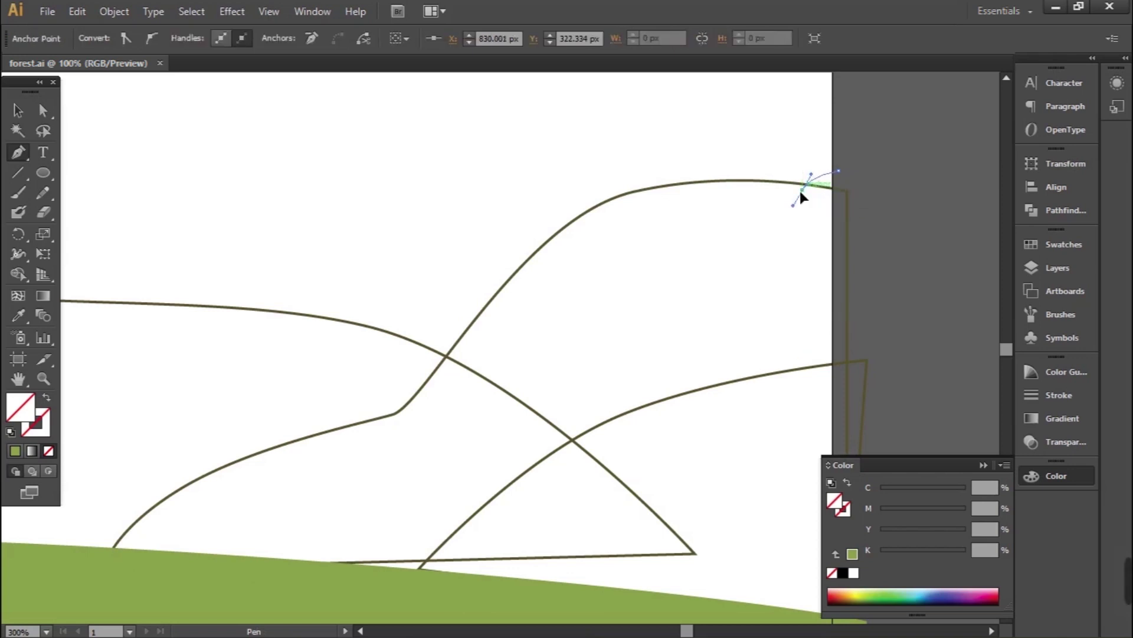
{"action": "left_click_drag", "start_coordinate": [745, 189], "coordinate": [726, 143]}
{"action": "mouse_move", "coordinate": [701, 188]}
{"action": "left_mouse_down"}
{"action": "mouse_move", "coordinate": [678, 167]}
{"action": "mouse_move", "coordinate": [560, 204]}
{"action": "left_mouse_up"}
{"action": "left_click_drag", "start_coordinate": [564, 239], "coordinate": [532, 235]}
{"action": "left_click_drag", "start_coordinate": [532, 271], "coordinate": [501, 253]}
{"action": "mouse_move", "coordinate": [483, 302]}
{"action": "left_mouse_down"}
{"action": "mouse_move", "coordinate": [495, 311]}
{"action": "mouse_move", "coordinate": [445, 329]}
{"action": "left_mouse_up"}
{"action": "left_click", "coordinate": [464, 359]}
{"action": "left_click_drag", "start_coordinate": [434, 374], "coordinate": [438, 401]}
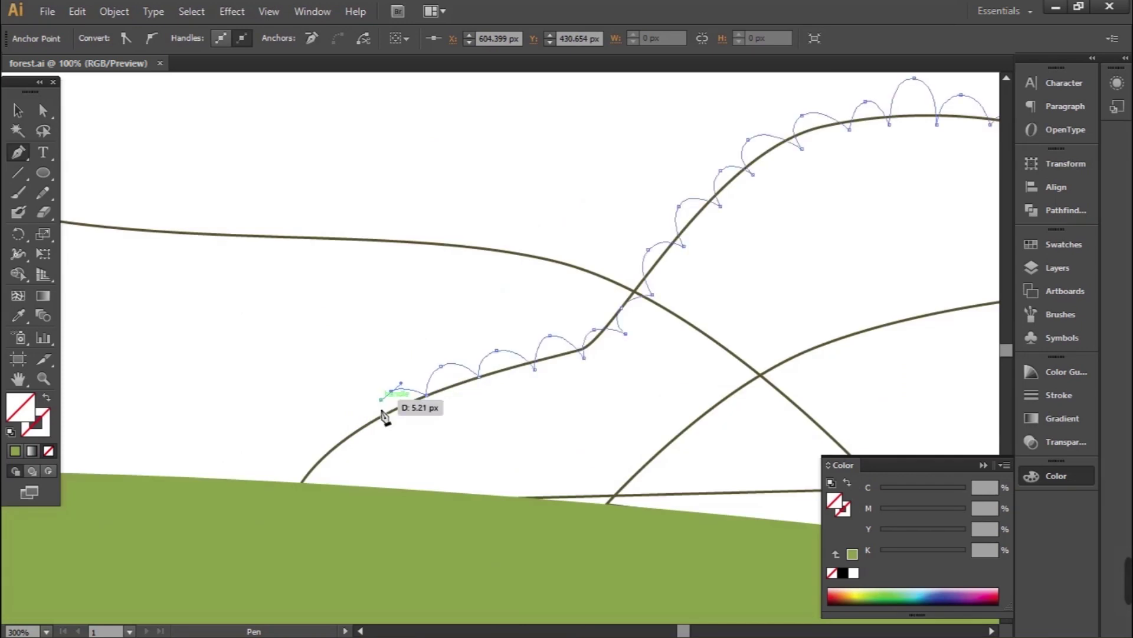
{"action": "left_click", "coordinate": [331, 450]}
{"action": "left_click_drag", "start_coordinate": [291, 446], "coordinate": [276, 482]}
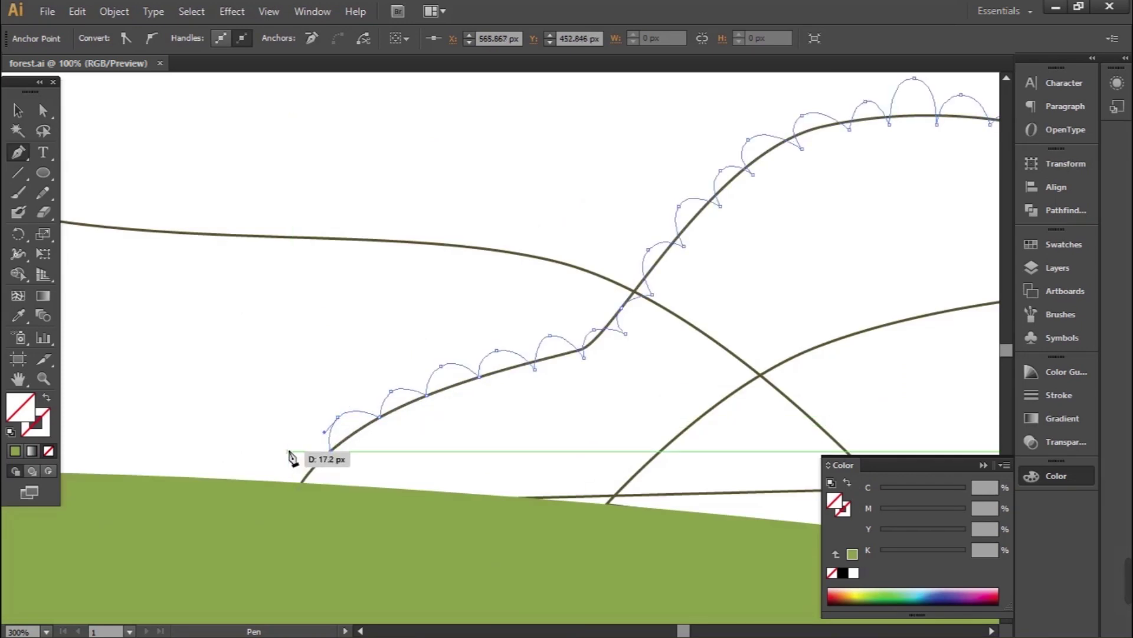
Step: Close the right bush outline and sample the existing bushes' green as its fill
{"action": "key", "text": "ctrl+minus"}
{"action": "key", "text": "ctrl+minus"}
{"action": "left_click", "coordinate": [658, 509]}
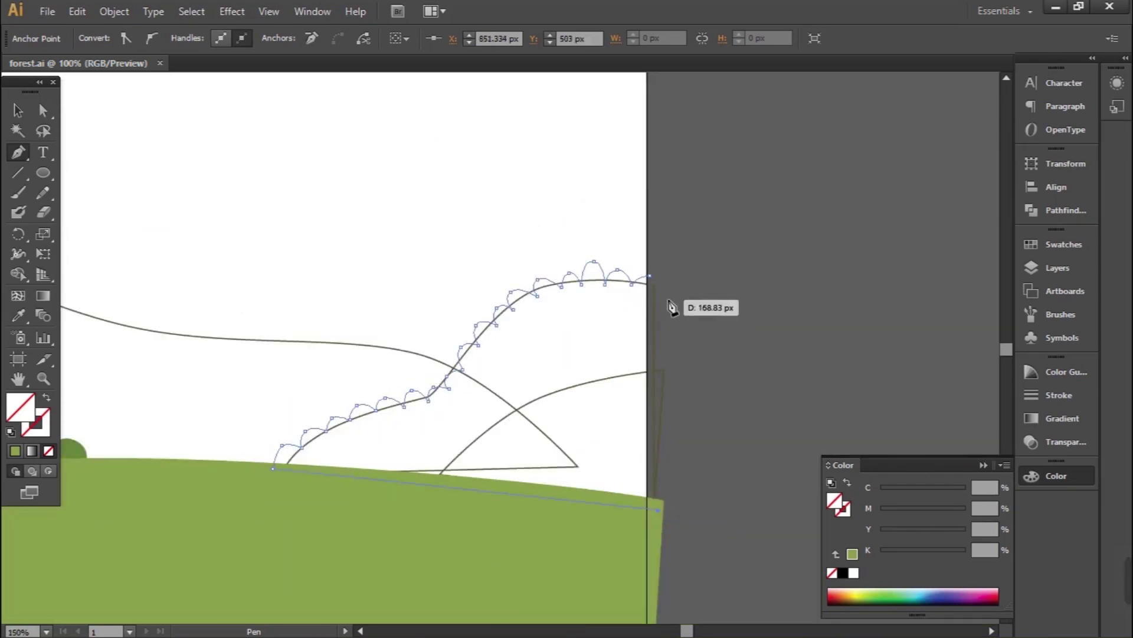
{"action": "key", "text": "ctrl+minus"}
{"action": "key", "text": "i"}
{"action": "left_click", "coordinate": [203, 410]}
{"action": "key", "text": "v"}
{"action": "key", "text": "ctrl+shift+a"}
Step: Outline a second, lower scalloped bush in front of the first
{"action": "key", "text": "ctrl+plus"}
{"action": "key", "text": "ctrl+plus"}
{"action": "key", "text": "ctrl+plus"}
{"action": "key", "text": "p"}
{"action": "left_click", "coordinate": [636, 348]}
{"action": "left_click", "coordinate": [662, 293]}
{"action": "left_click", "coordinate": [705, 338]}
{"action": "left_click", "coordinate": [561, 367]}
{"action": "left_click_drag", "start_coordinate": [508, 324], "coordinate": [487, 327]}
{"action": "left_click", "coordinate": [485, 381]}
{"action": "left_click_drag", "start_coordinate": [424, 360], "coordinate": [408, 367]}
{"action": "left_click", "coordinate": [402, 412]}
{"action": "left_click_drag", "start_coordinate": [342, 402], "coordinate": [309, 416]}
{"action": "left_click", "coordinate": [312, 462]}
Step: Close the lower bush outline and fill it dark green
{"action": "scroll", "coordinate": [349, 463], "scroll_direction": "down", "scroll_amount": 3}
{"action": "scroll", "coordinate": [349, 463], "scroll_direction": "left", "scroll_amount": 5}
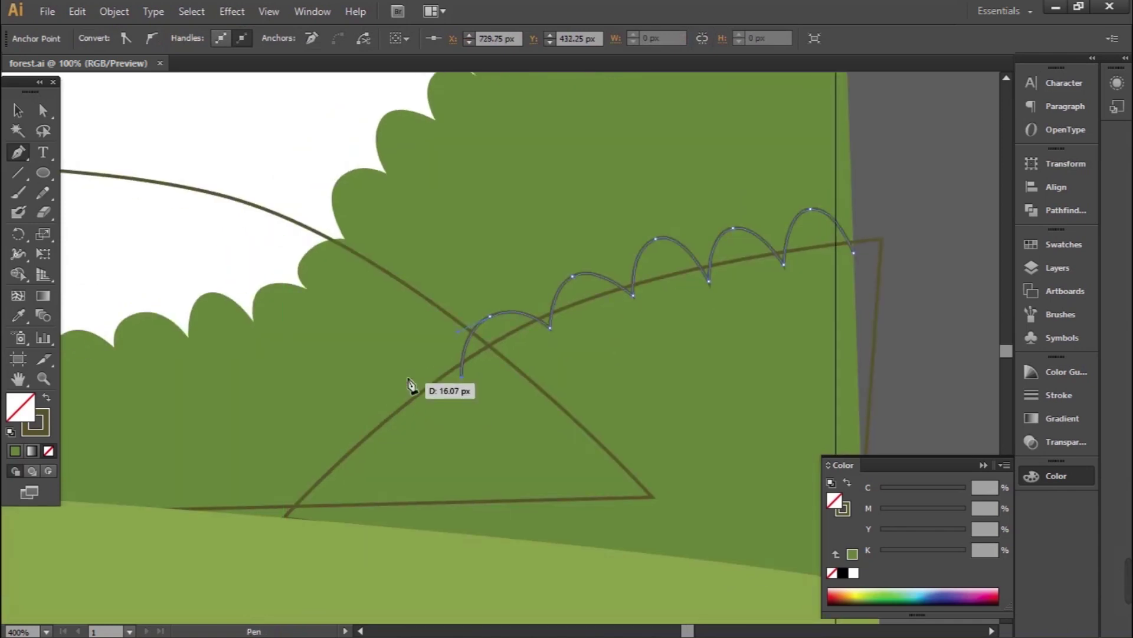
{"action": "left_click", "coordinate": [409, 360]}
{"action": "left_click", "coordinate": [401, 421]}
{"action": "left_click", "coordinate": [350, 417]}
{"action": "left_click", "coordinate": [345, 473]}
{"action": "left_click", "coordinate": [101, 39]}
{"action": "left_click", "coordinate": [85, 102]}
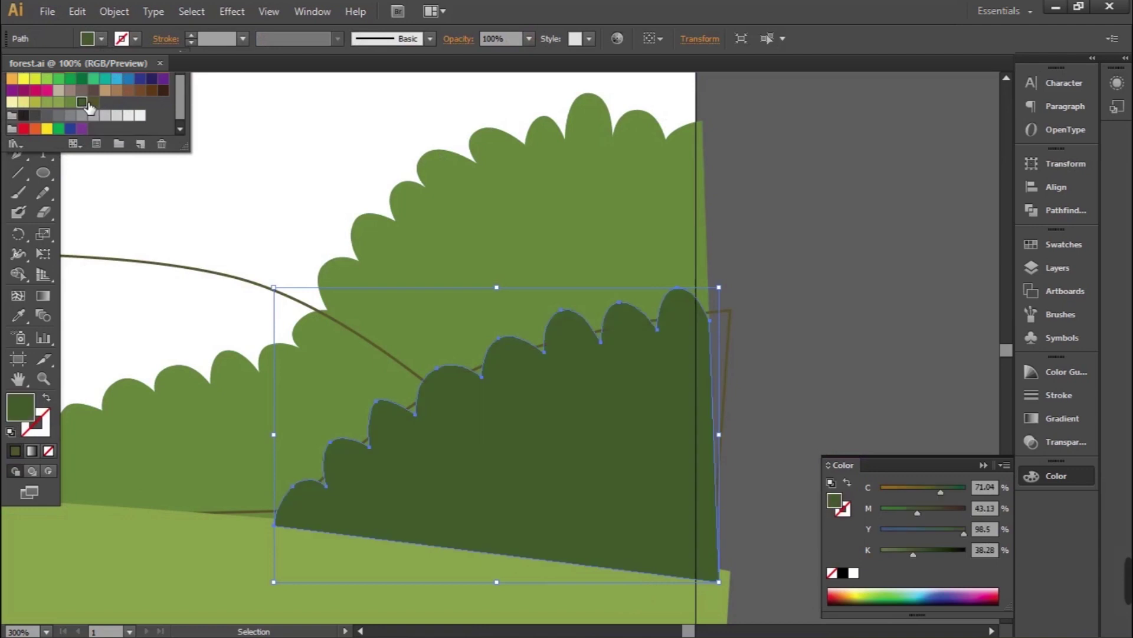
Step: Fill the large back hill pale yellow with no stroke and send it backward
{"action": "left_click", "coordinate": [789, 271]}
{"action": "key", "text": "ctrl+1"}
{"action": "left_click", "coordinate": [708, 378]}
{"action": "left_click", "coordinate": [102, 39]}
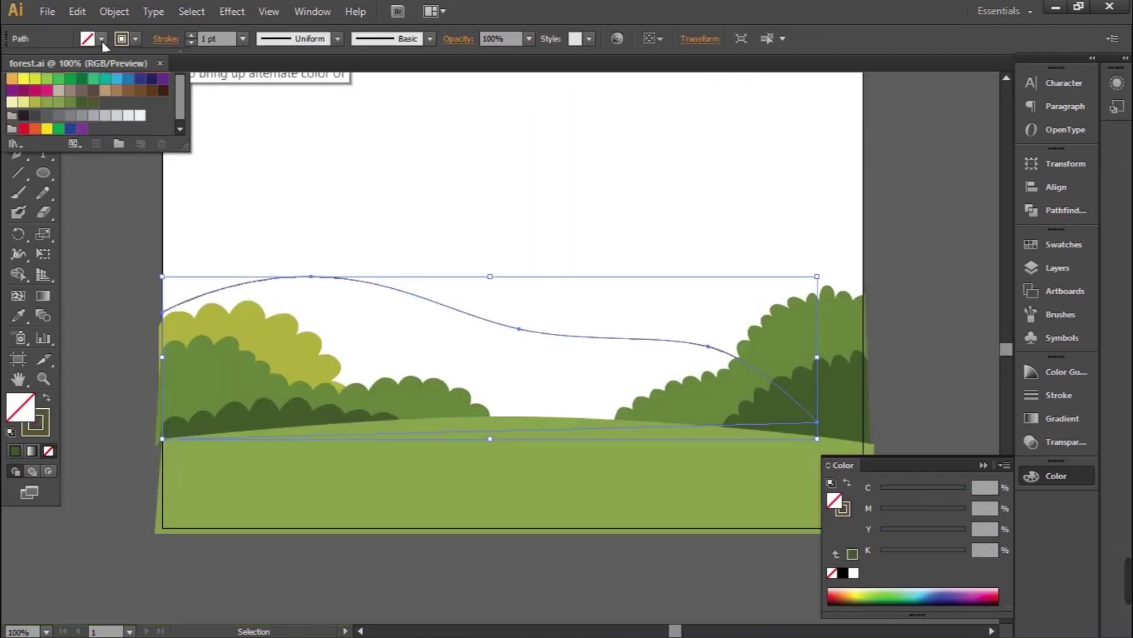
{"action": "left_click", "coordinate": [24, 102]}
{"action": "left_click", "coordinate": [37, 422]}
{"action": "left_click", "coordinate": [49, 451]}
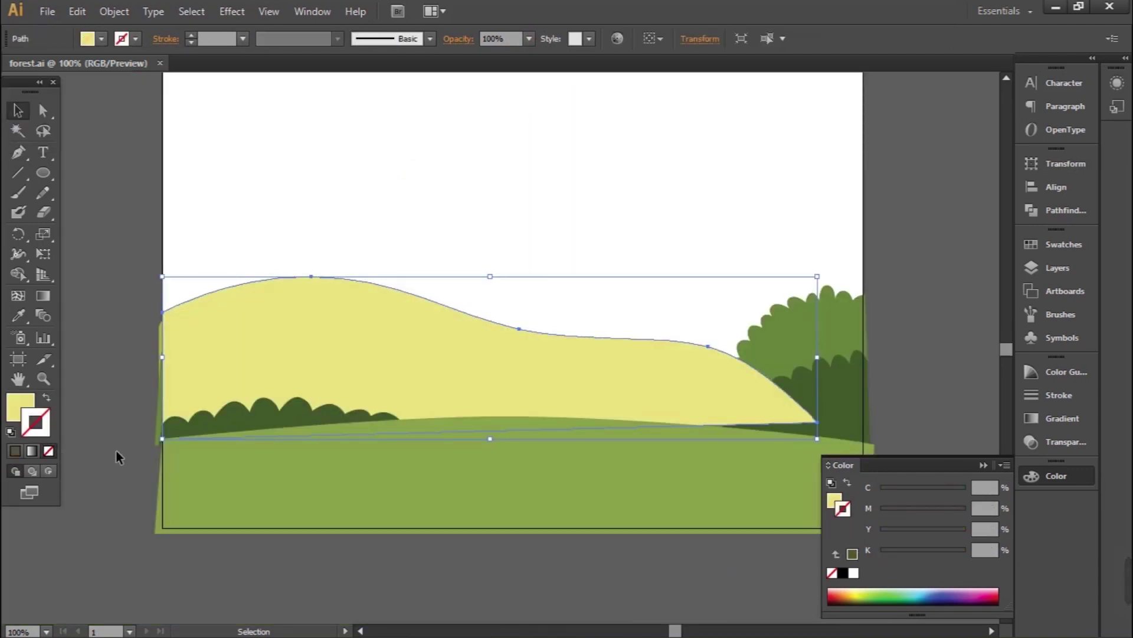
{"action": "key", "text": "ctrl+shift+bracketleft"}
{"action": "left_click", "coordinate": [487, 228]}
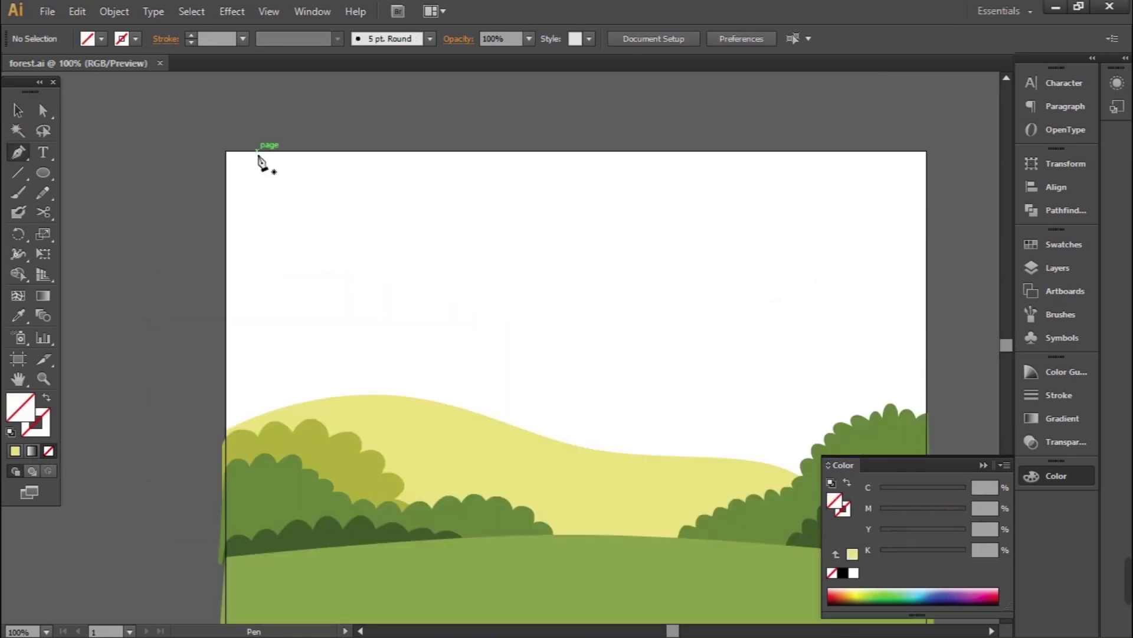
Step: Outline a closed tree trunk on the left with one branch curving right
{"action": "left_click", "coordinate": [257, 151]}
{"action": "left_click_drag", "start_coordinate": [277, 220], "coordinate": [281, 280]}
{"action": "left_click", "coordinate": [284, 341]}
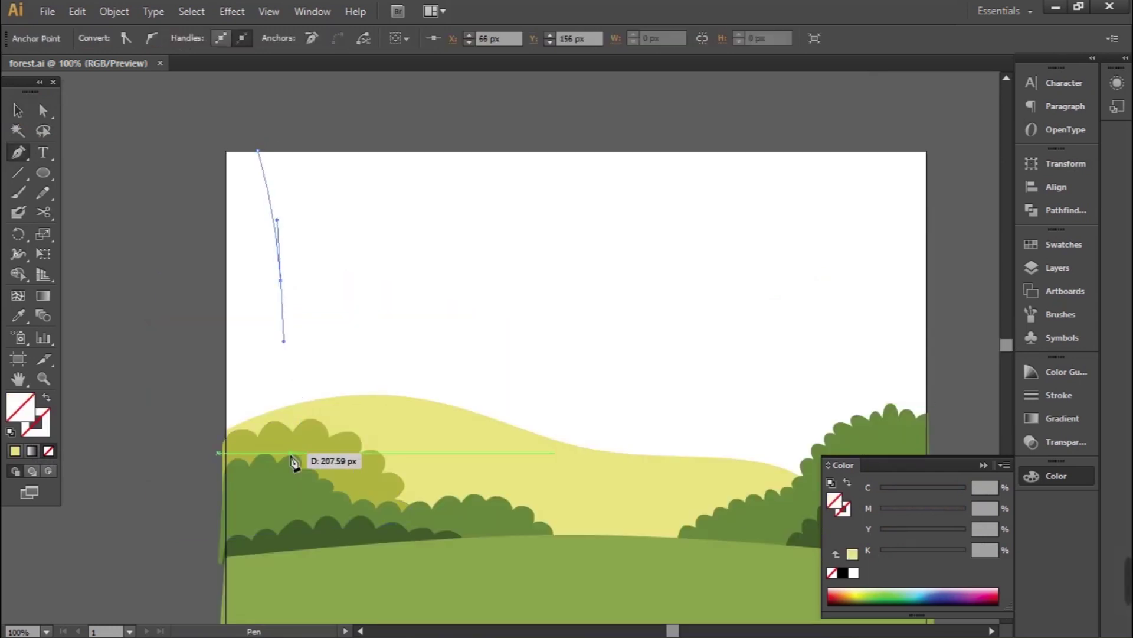
{"action": "left_click", "coordinate": [280, 476]}
{"action": "left_click", "coordinate": [318, 486]}
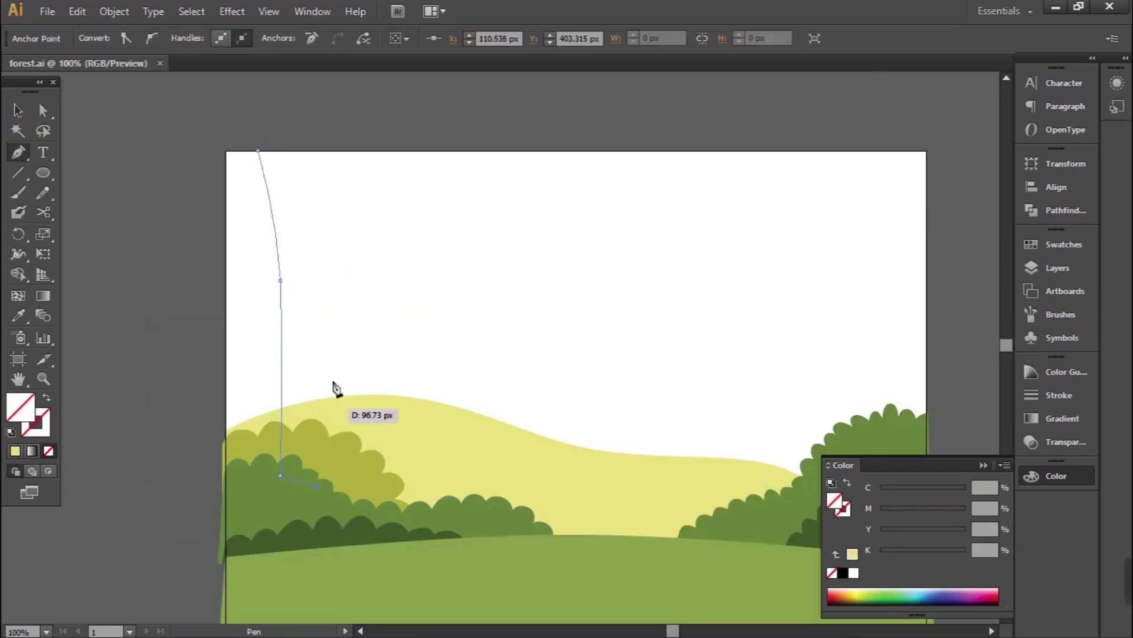
{"action": "left_click", "coordinate": [344, 271]}
{"action": "mouse_move", "coordinate": [436, 257]}
{"action": "left_mouse_down"}
{"action": "mouse_move", "coordinate": [477, 248]}
{"action": "mouse_move", "coordinate": [404, 254]}
{"action": "left_mouse_up"}
{"action": "left_click_drag", "start_coordinate": [311, 267], "coordinate": [328, 254]}
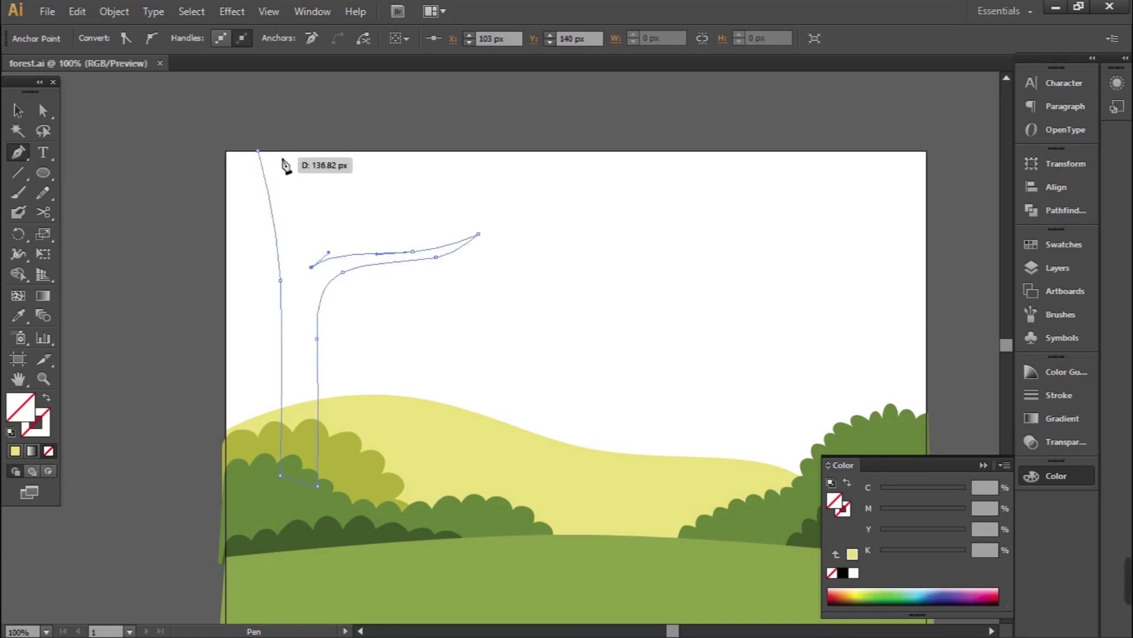
{"action": "left_click", "coordinate": [258, 150]}
Step: Fill the tree trunk dark olive
{"action": "key", "text": "v"}
{"action": "left_click", "coordinate": [87, 38]}
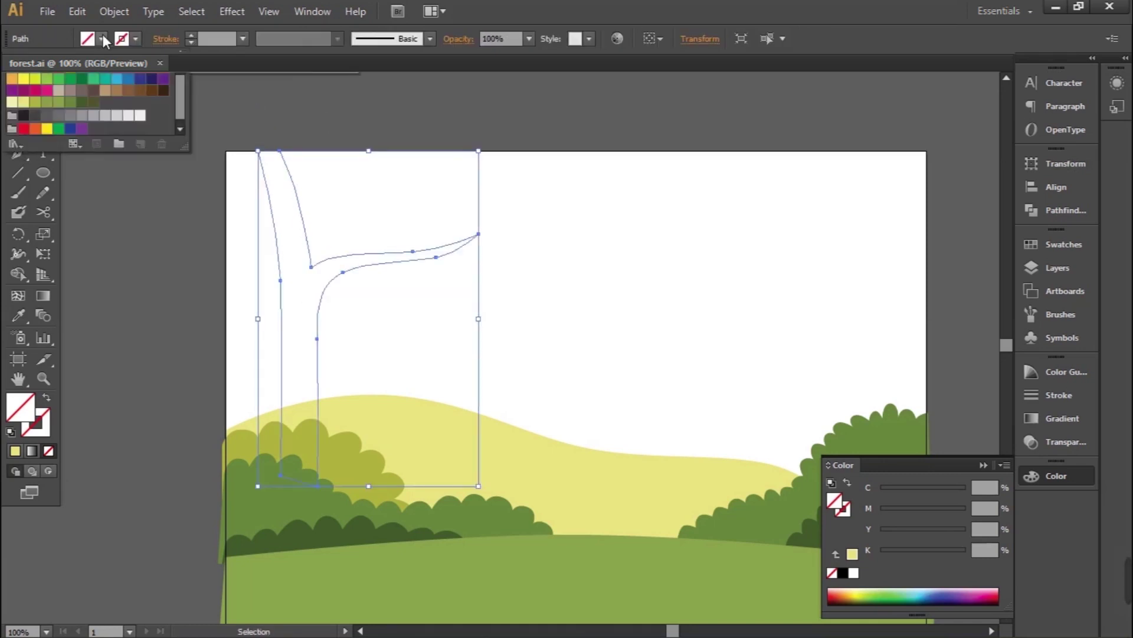
{"action": "left_click", "coordinate": [93, 102]}
{"action": "left_click", "coordinate": [634, 147]}
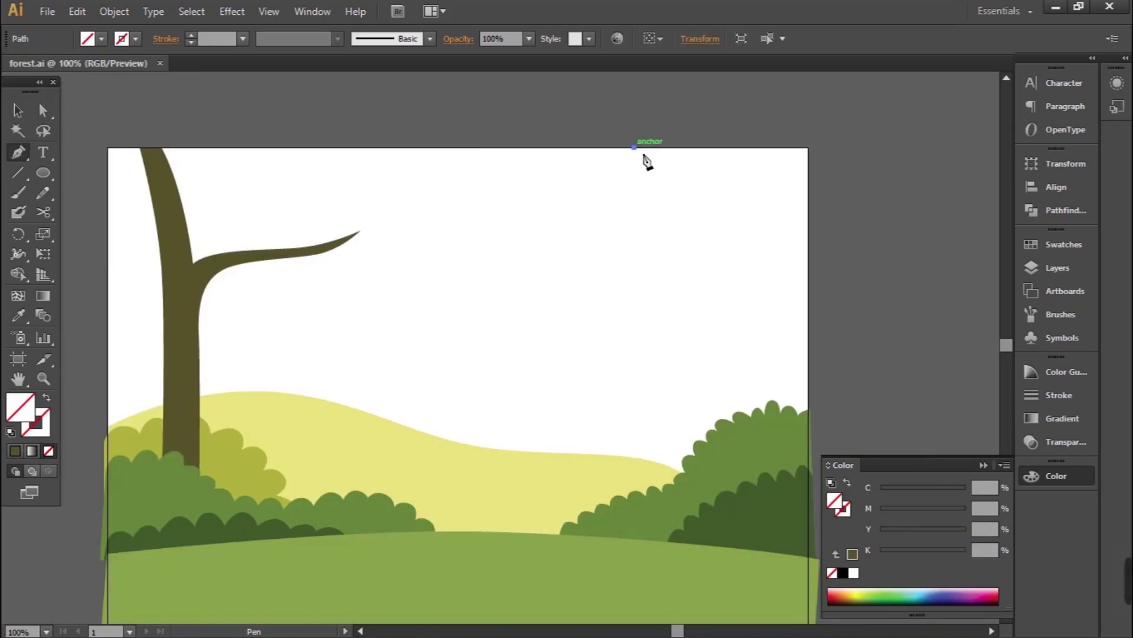
Step: Pen-draw a closed, forked second tree trunk on the right, running down to the bushes
{"action": "left_click_drag", "start_coordinate": [684, 232], "coordinate": [686, 242]}
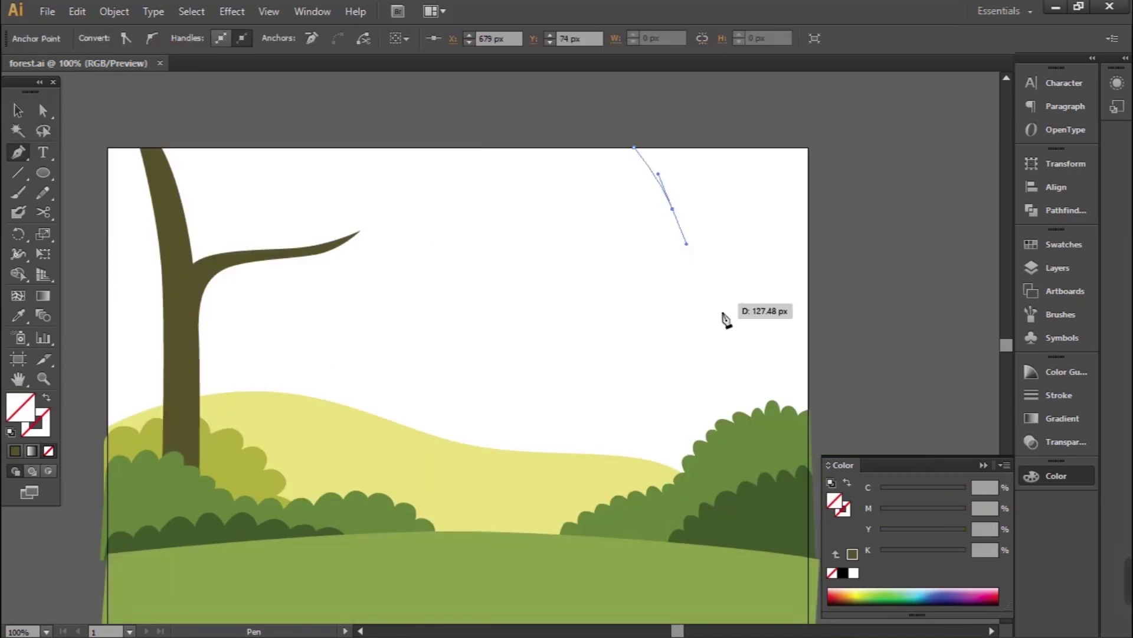
{"action": "left_click_drag", "start_coordinate": [708, 422], "coordinate": [728, 462]}
{"action": "left_click_drag", "start_coordinate": [716, 297], "coordinate": [718, 306]}
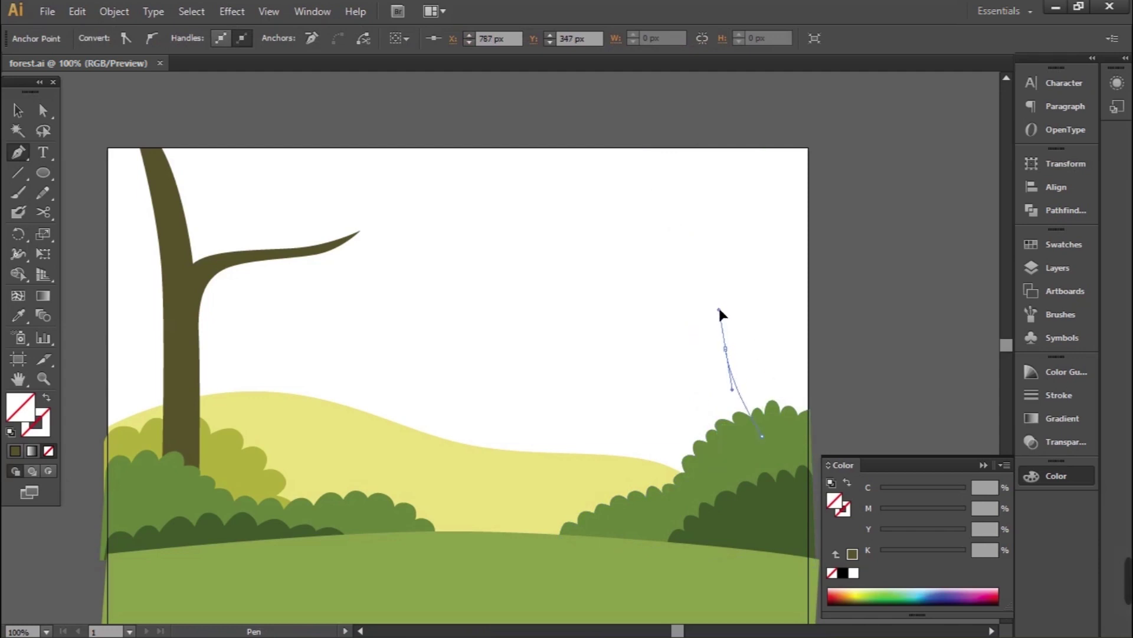
{"action": "left_click_drag", "start_coordinate": [751, 234], "coordinate": [790, 205]}
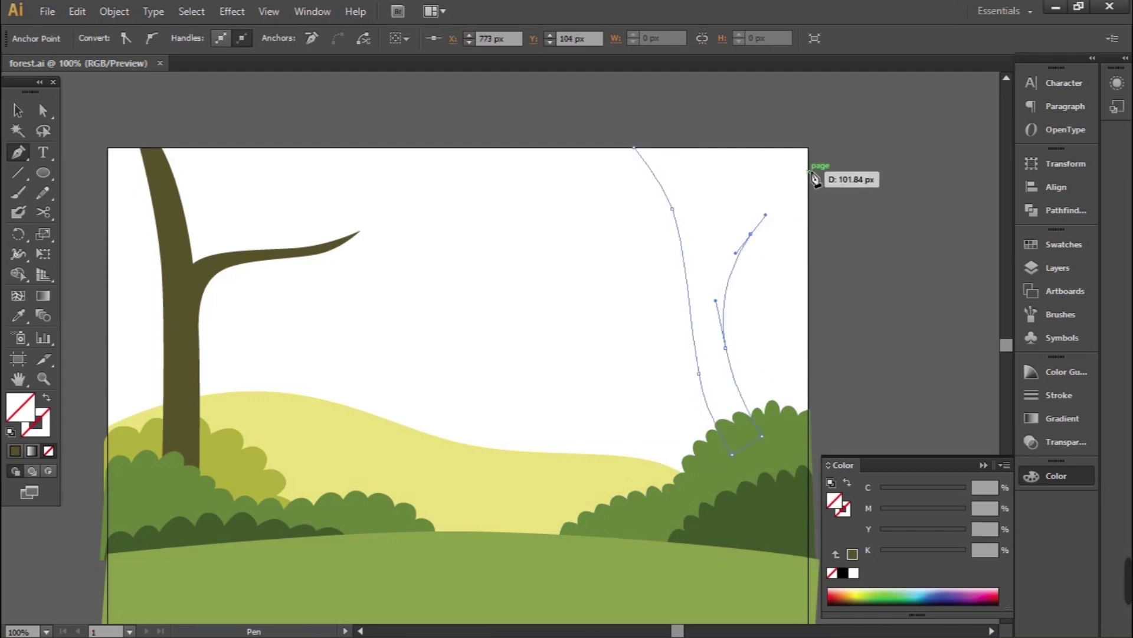
{"action": "left_click_drag", "start_coordinate": [817, 162], "coordinate": [713, 265]}
{"action": "left_click", "coordinate": [709, 258]}
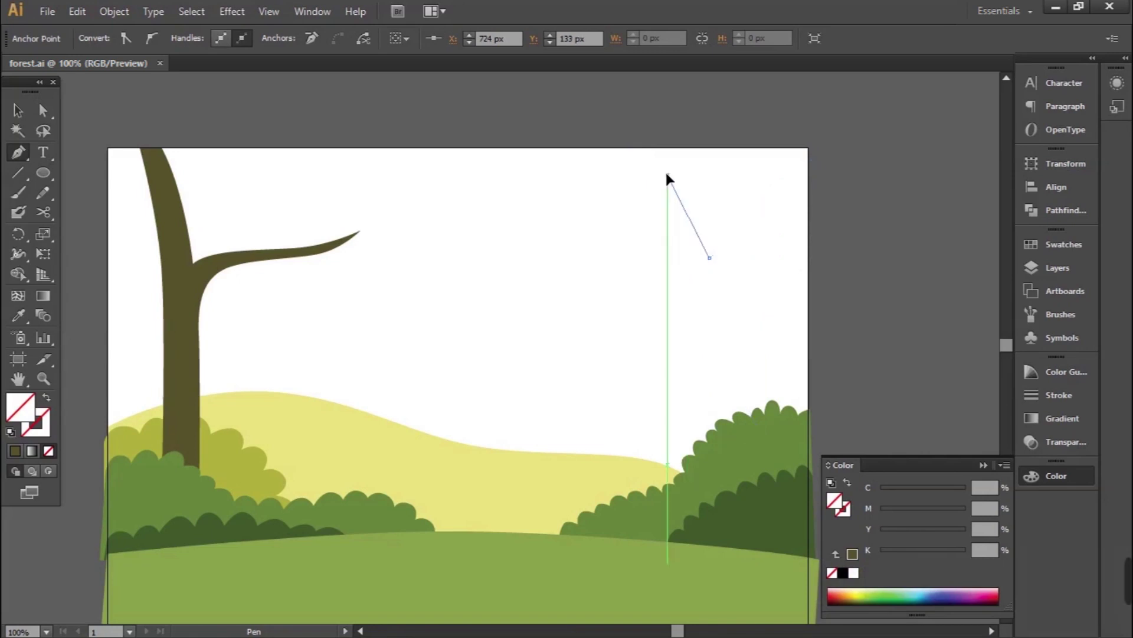
{"action": "left_click", "coordinate": [634, 135]}
Step: Give the new trunk the first tree's brown fill, then start a branch off the right tree
{"action": "key", "text": "i"}
{"action": "left_click", "coordinate": [331, 243]}
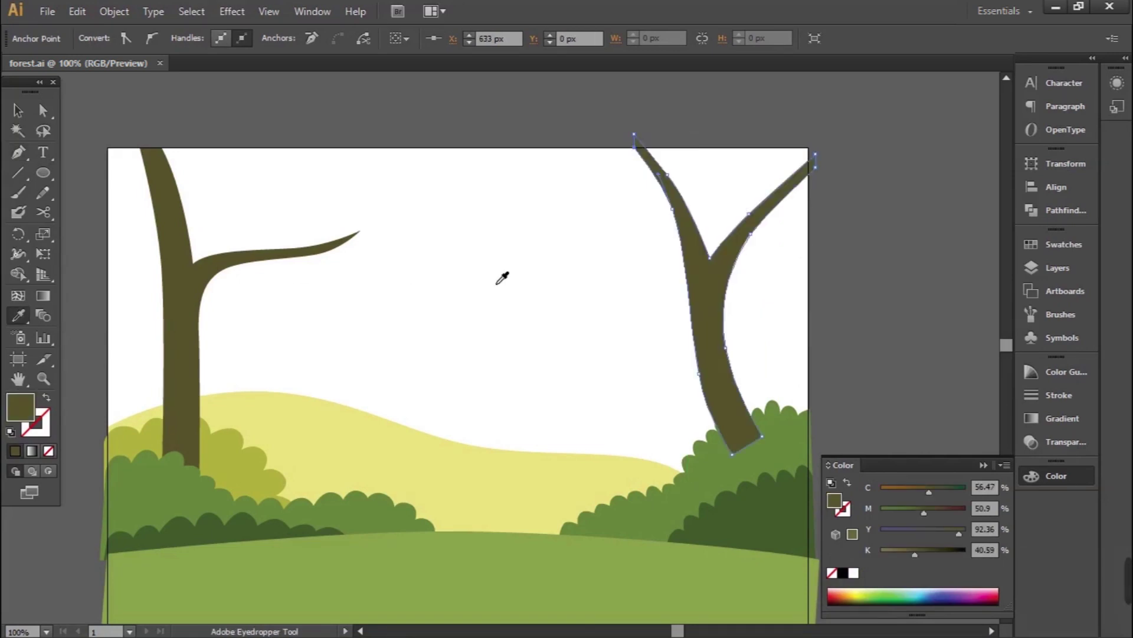
{"action": "key", "text": "p"}
{"action": "key", "text": "ctrl+equal"}
{"action": "left_click", "coordinate": [503, 147]}
{"action": "left_click_drag", "start_coordinate": [688, 223], "coordinate": [767, 236]}
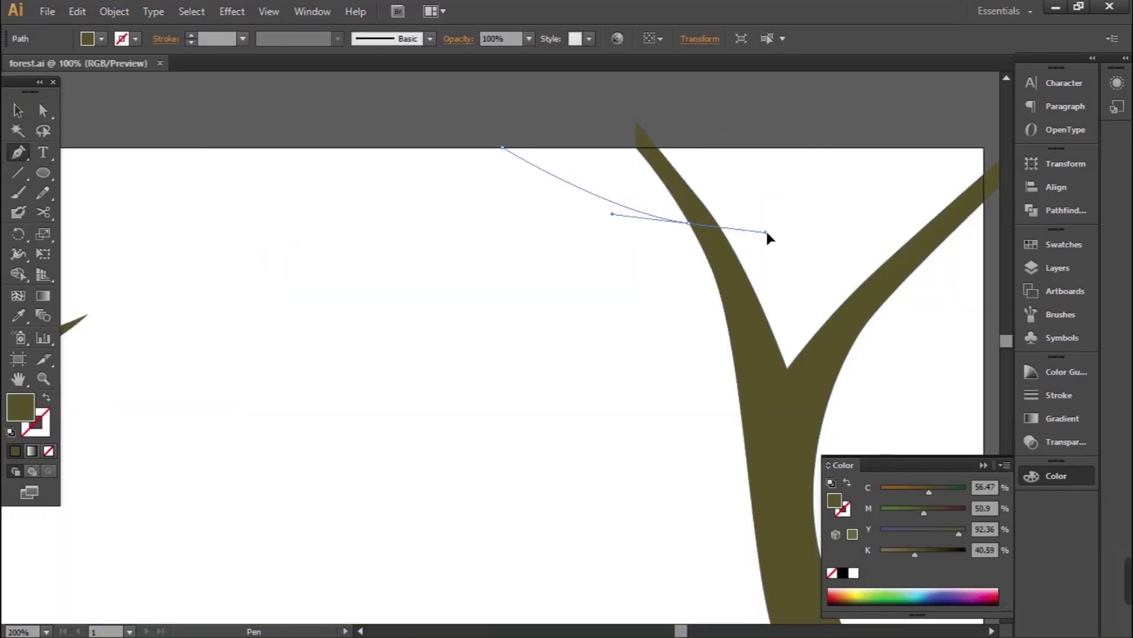
Step: Finish and close the extra branch outline on the right tree
{"action": "left_click", "coordinate": [708, 233]}
{"action": "left_click", "coordinate": [702, 245]}
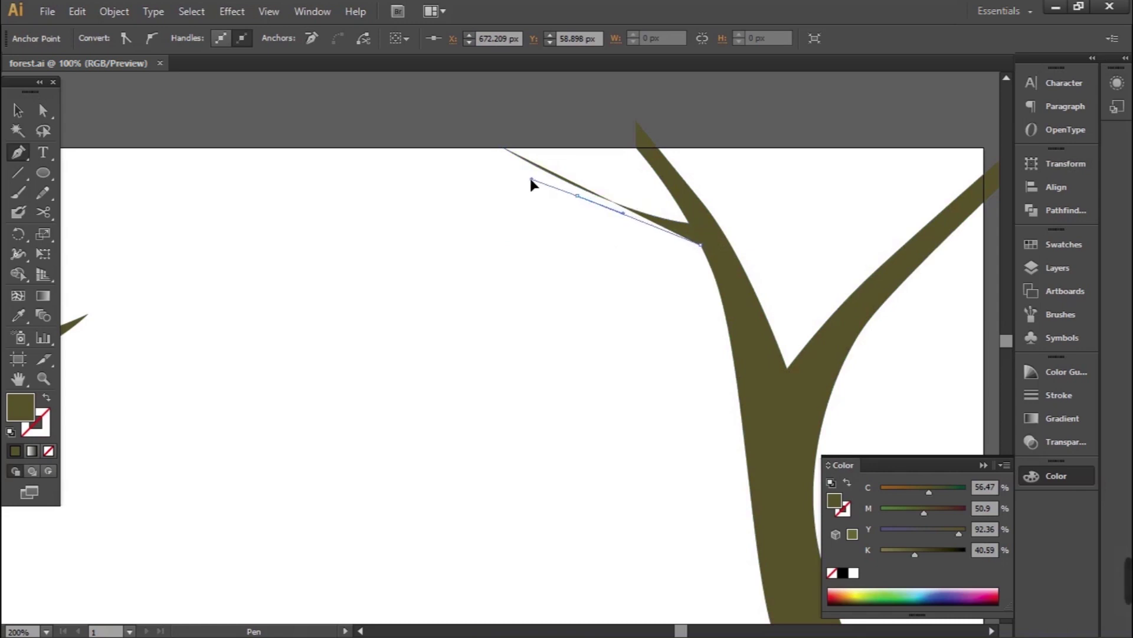
{"action": "left_click", "coordinate": [502, 147]}
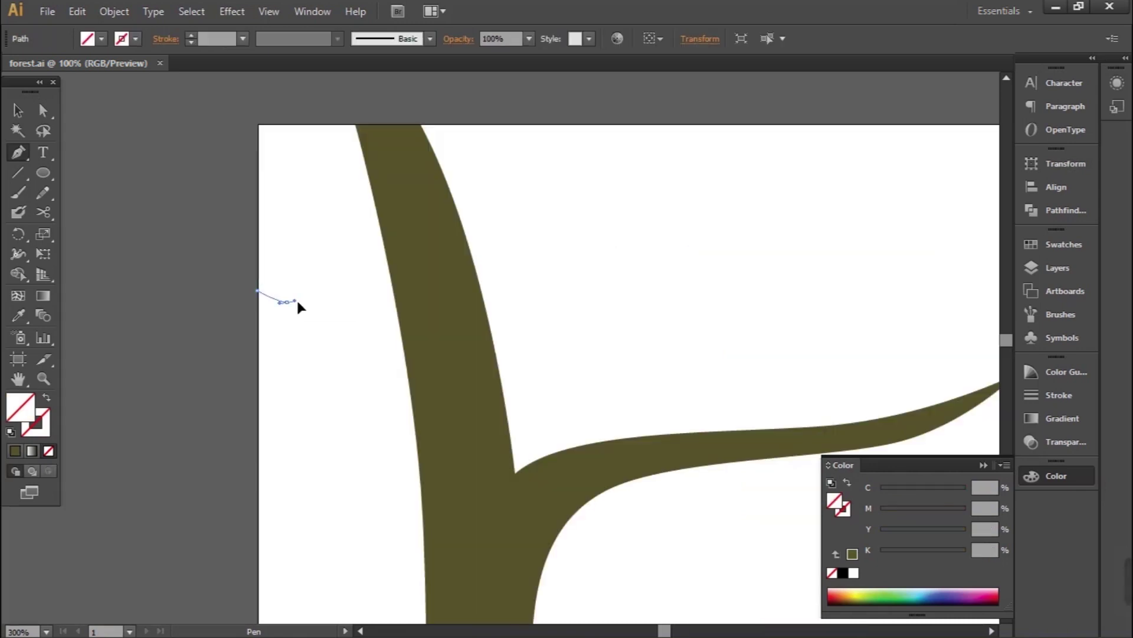
Step: Pen-draw a scalloped foliage outline across the top of the left tree
{"action": "left_click_drag", "start_coordinate": [297, 302], "coordinate": [306, 285]}
{"action": "left_click", "coordinate": [341, 302]}
{"action": "left_click", "coordinate": [355, 275]}
{"action": "left_click", "coordinate": [394, 298]}
{"action": "left_click_drag", "start_coordinate": [415, 263], "coordinate": [466, 273]}
{"action": "left_click", "coordinate": [460, 234]}
{"action": "left_click", "coordinate": [495, 238]}
{"action": "left_click", "coordinate": [499, 203]}
{"action": "mouse_move", "coordinate": [529, 203]}
{"action": "left_mouse_down"}
{"action": "mouse_move", "coordinate": [536, 179]}
{"action": "mouse_move", "coordinate": [568, 170]}
{"action": "mouse_move", "coordinate": [564, 155]}
{"action": "mouse_move", "coordinate": [598, 148]}
{"action": "left_mouse_up"}
{"action": "left_click", "coordinate": [617, 115]}
Step: Fill the scalloped foliage green from the swatches
{"action": "key", "text": "v"}
{"action": "left_click", "coordinate": [102, 38]}
{"action": "left_click", "coordinate": [78, 109]}
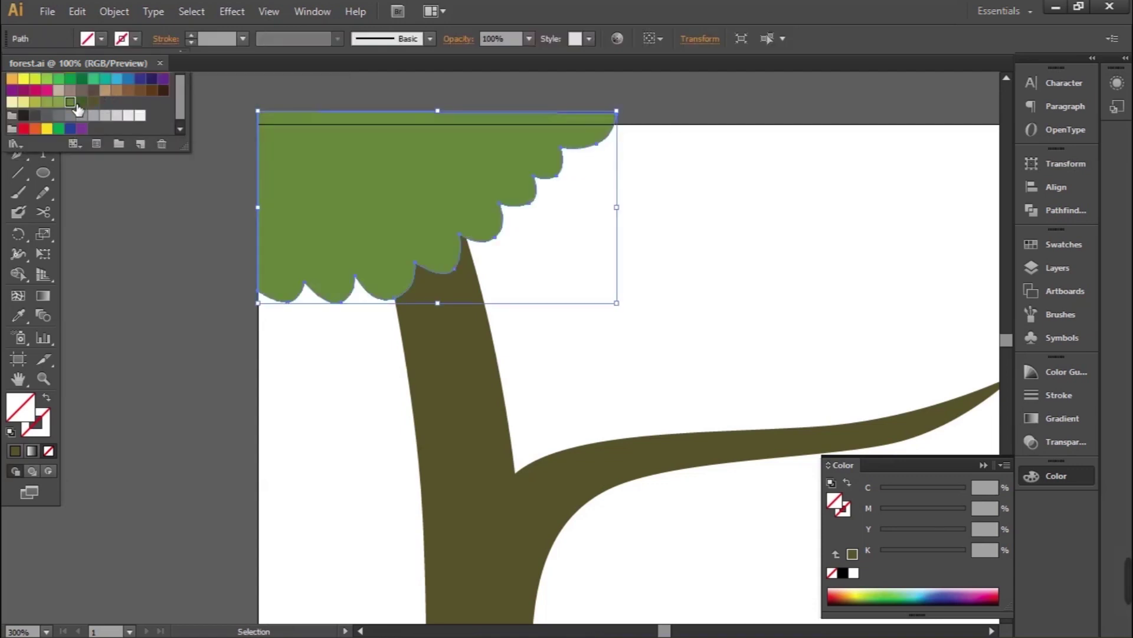
{"action": "left_click", "coordinate": [261, 384]}
Step: Start a second, wider scalloped foliage outline rising past the trunk
{"action": "key", "text": "p"}
{"action": "mouse_move", "coordinate": [258, 405]}
{"action": "left_mouse_down"}
{"action": "mouse_move", "coordinate": [285, 432]}
{"action": "mouse_move", "coordinate": [299, 424]}
{"action": "left_mouse_up"}
{"action": "left_click", "coordinate": [346, 406]}
{"action": "left_click_drag", "start_coordinate": [369, 428], "coordinate": [393, 414]}
{"action": "left_click", "coordinate": [428, 392]}
{"action": "left_click", "coordinate": [427, 354]}
{"action": "left_click", "coordinate": [487, 311]}
{"action": "left_click_drag", "start_coordinate": [509, 311], "coordinate": [570, 249]}
{"action": "left_click", "coordinate": [510, 278]}
{"action": "left_click", "coordinate": [535, 253]}
{"action": "left_click", "coordinate": [565, 248]}
{"action": "left_click", "coordinate": [565, 212]}
Step: Extend the wider foliage scallops to the top corners and close the outline
{"action": "left_click", "coordinate": [589, 207]}
{"action": "left_click", "coordinate": [595, 175]}
{"action": "left_click", "coordinate": [646, 170]}
{"action": "left_click_drag", "start_coordinate": [686, 188], "coordinate": [747, 187]}
{"action": "left_click", "coordinate": [759, 182]}
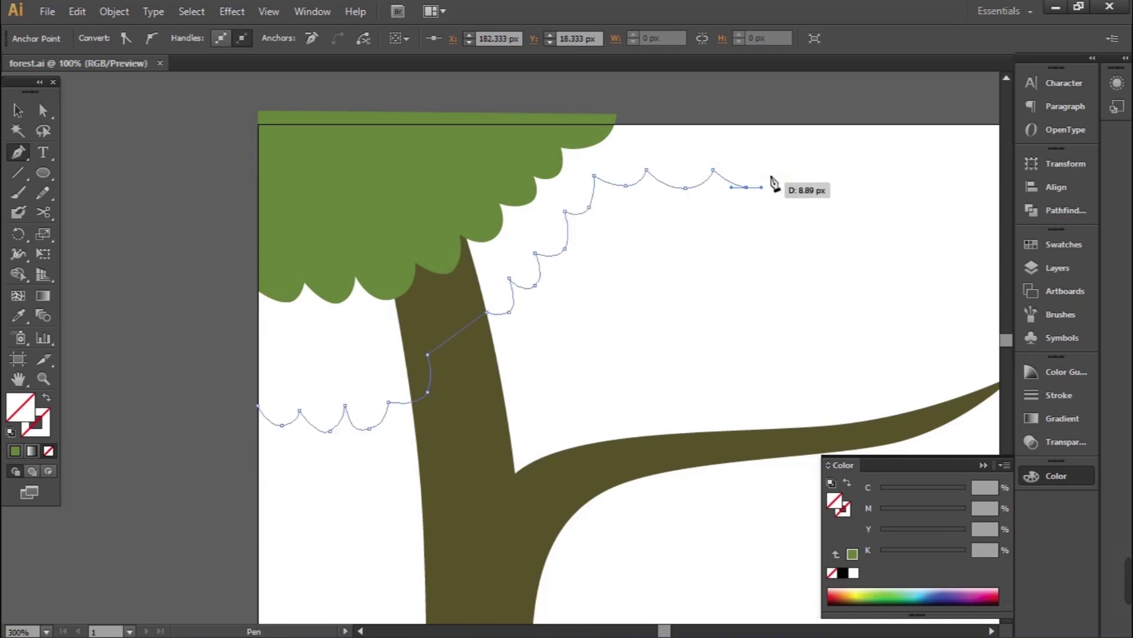
{"action": "left_click", "coordinate": [773, 163]}
{"action": "left_click", "coordinate": [800, 164]}
{"action": "left_click", "coordinate": [824, 161]}
{"action": "left_click", "coordinate": [831, 120]}
{"action": "left_click", "coordinate": [242, 106]}
{"action": "left_click", "coordinate": [258, 405]}
Step: Fill the wider foliage yellow-green and send it behind the green foliage
{"action": "key", "text": "v"}
{"action": "left_click", "coordinate": [101, 39]}
{"action": "left_click", "coordinate": [35, 102]}
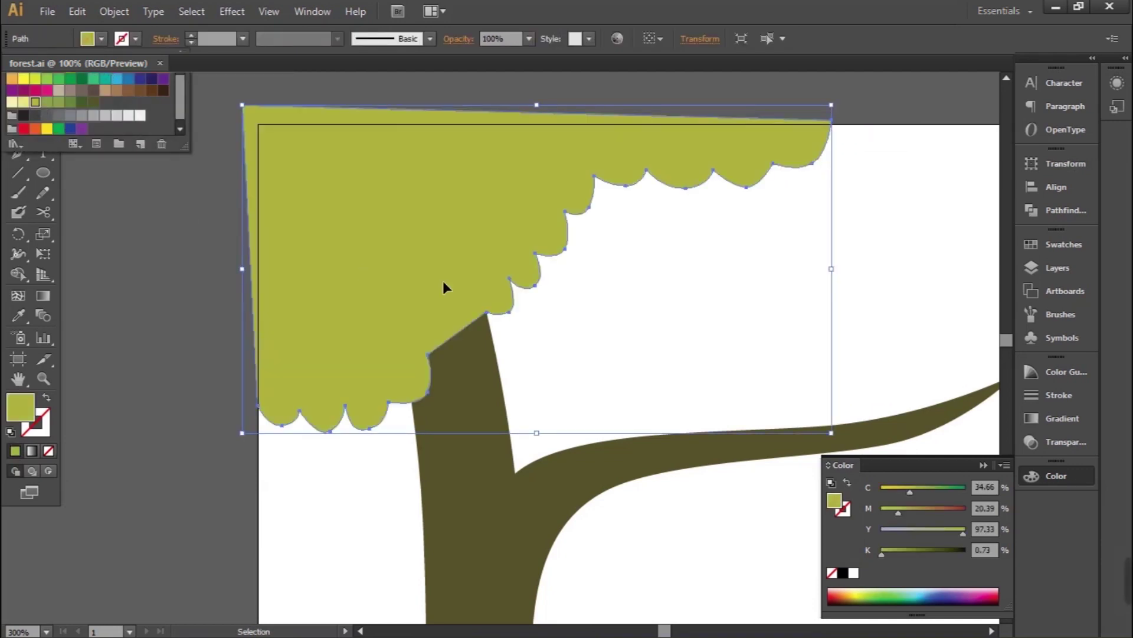
{"action": "key", "text": "ctrl+shift+bracketleft"}
{"action": "left_click", "coordinate": [619, 290]}
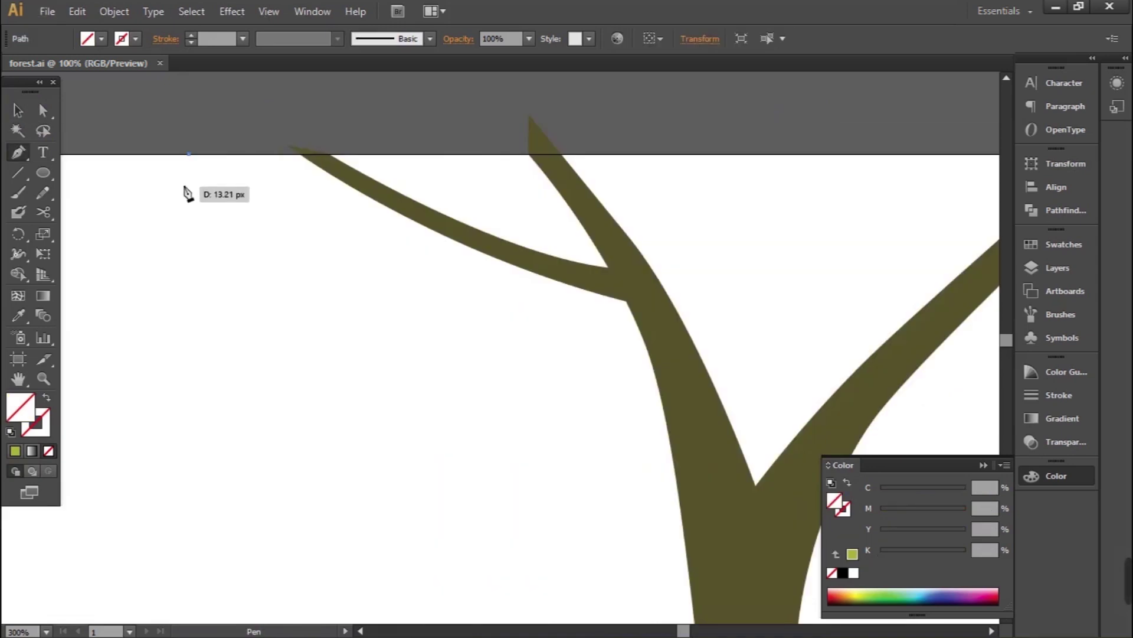
Step: Trace a small scalloped canopy over the branches and fill it yellow-green
{"action": "left_click_drag", "start_coordinate": [196, 186], "coordinate": [210, 184]}
{"action": "left_click_drag", "start_coordinate": [248, 213], "coordinate": [250, 202]}
{"action": "left_click", "coordinate": [301, 207]}
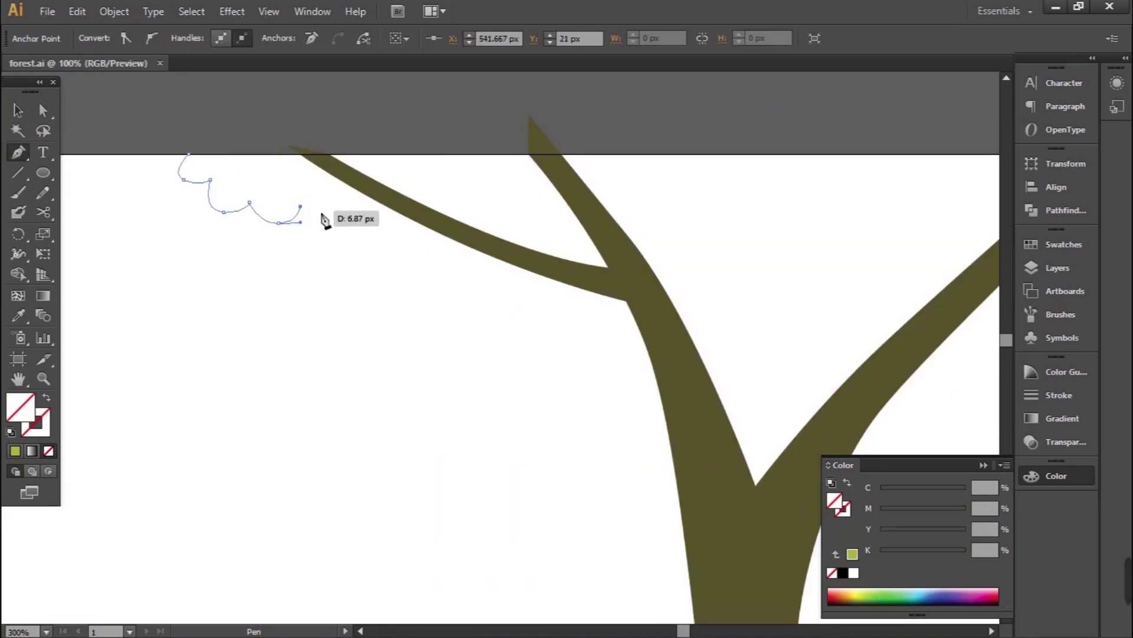
{"action": "left_click_drag", "start_coordinate": [334, 205], "coordinate": [334, 188]}
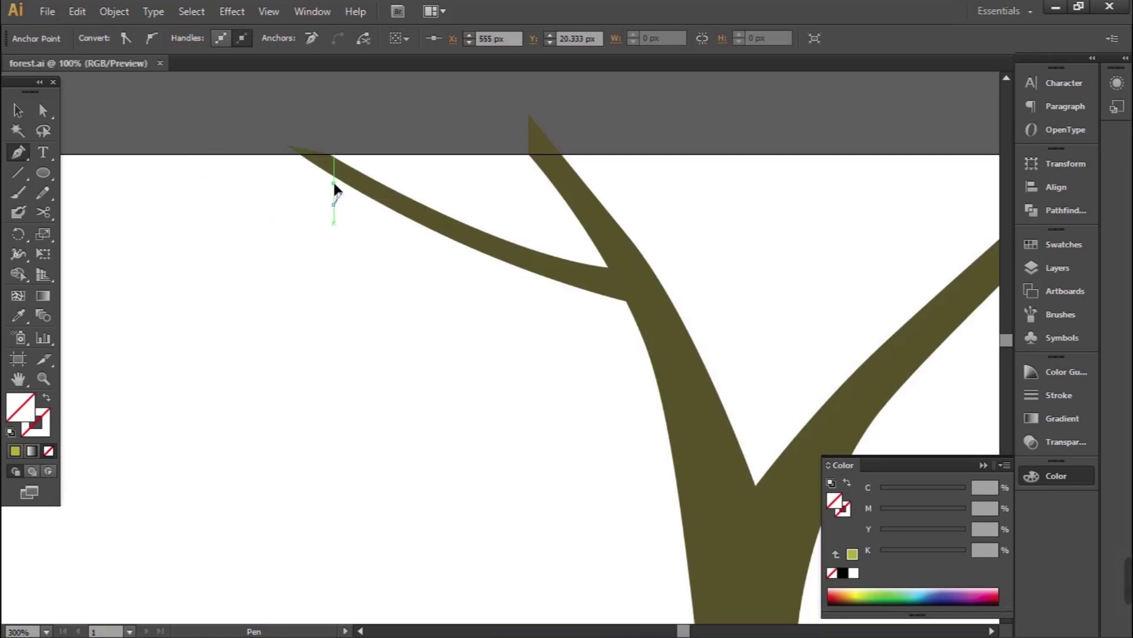
{"action": "left_click_drag", "start_coordinate": [423, 164], "coordinate": [430, 140]}
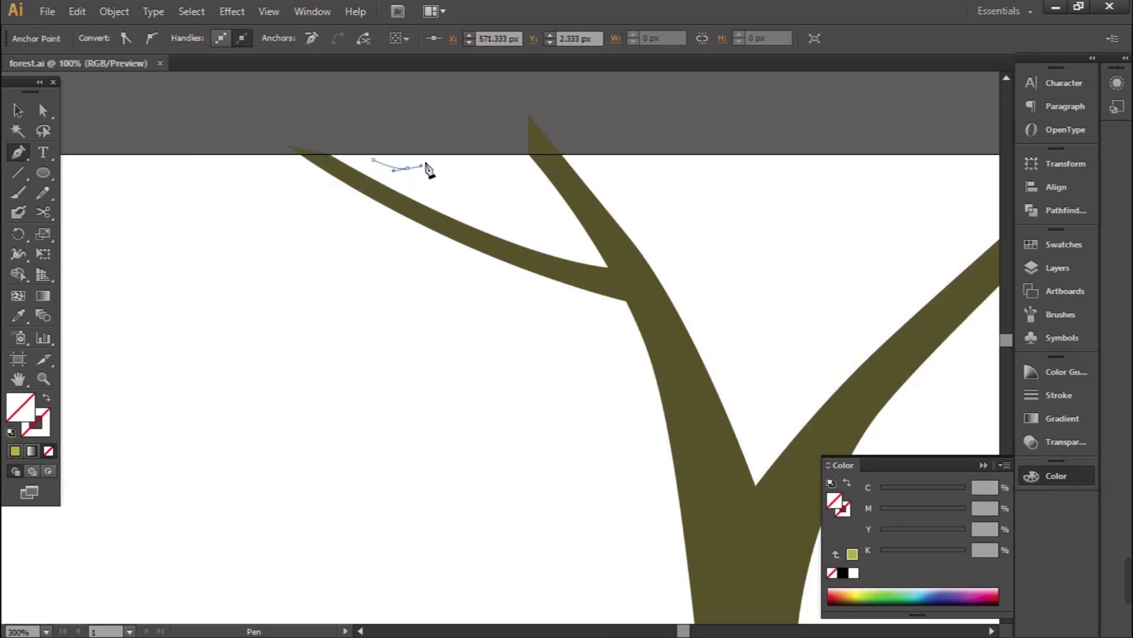
{"action": "left_click", "coordinate": [15, 452]}
{"action": "left_click", "coordinate": [298, 417], "text": "ctrl"}
Step: Trace a larger canopy along the branch, fill it mid-green, and reshape the branch tip curve
{"action": "mouse_move", "coordinate": [395, 161]}
{"action": "left_mouse_down"}
{"action": "mouse_move", "coordinate": [423, 197]}
{"action": "mouse_move", "coordinate": [442, 183]}
{"action": "mouse_move", "coordinate": [495, 197]}
{"action": "mouse_move", "coordinate": [536, 164]}
{"action": "mouse_move", "coordinate": [603, 206]}
{"action": "mouse_move", "coordinate": [625, 193]}
{"action": "left_mouse_up"}
{"action": "left_click", "coordinate": [540, 168]}
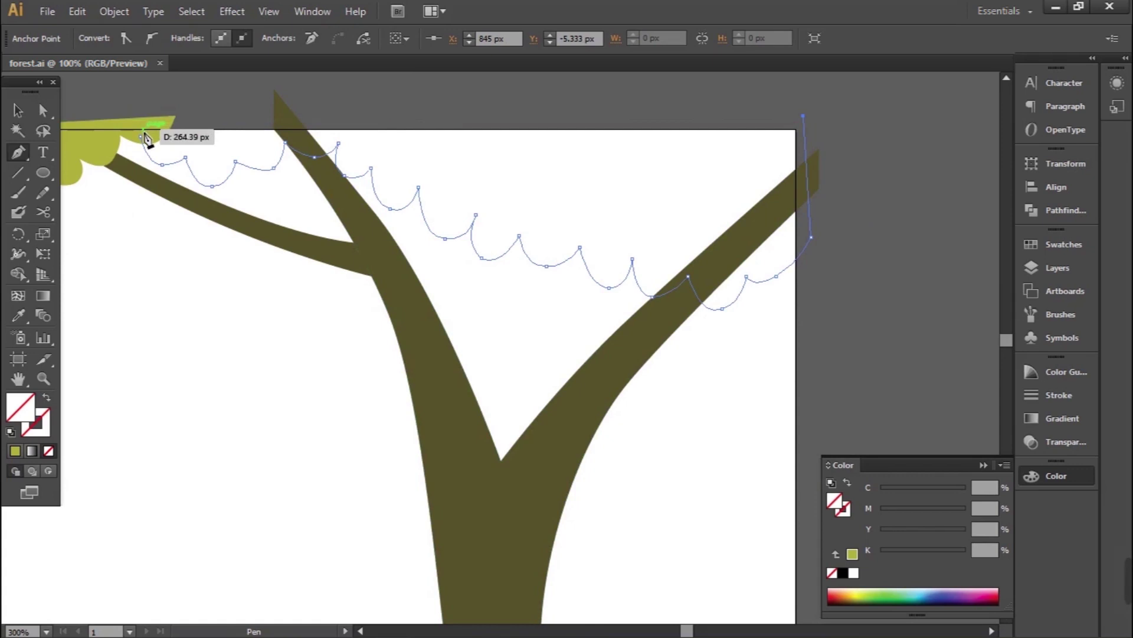
{"action": "left_click", "coordinate": [142, 144]}
{"action": "key", "text": "v"}
{"action": "left_click", "coordinate": [101, 39]}
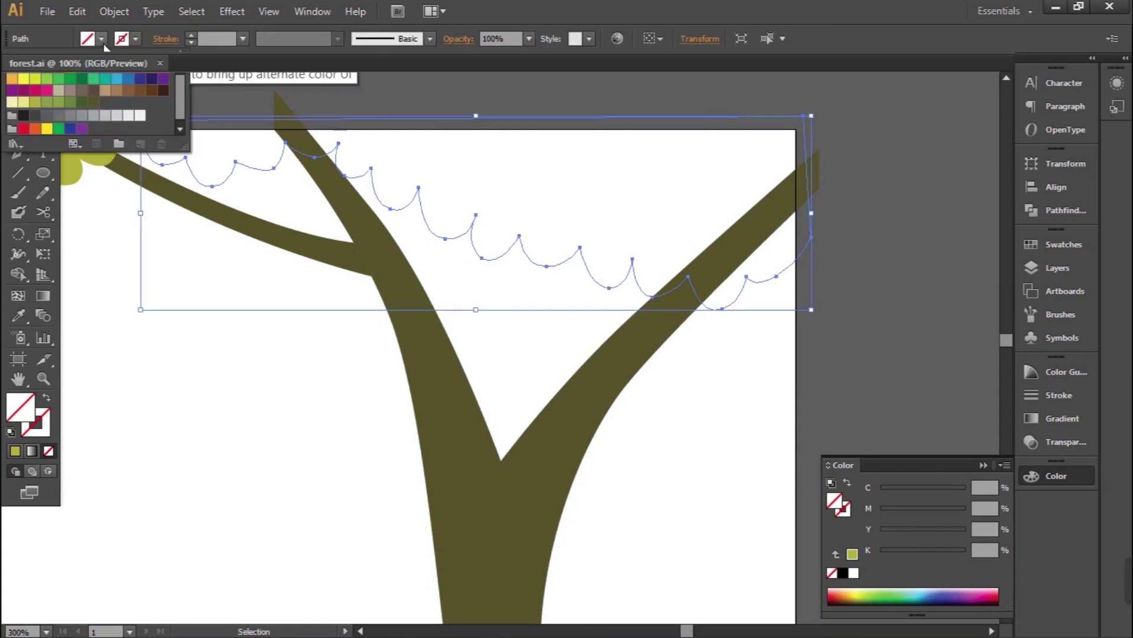
{"action": "left_click", "coordinate": [70, 103]}
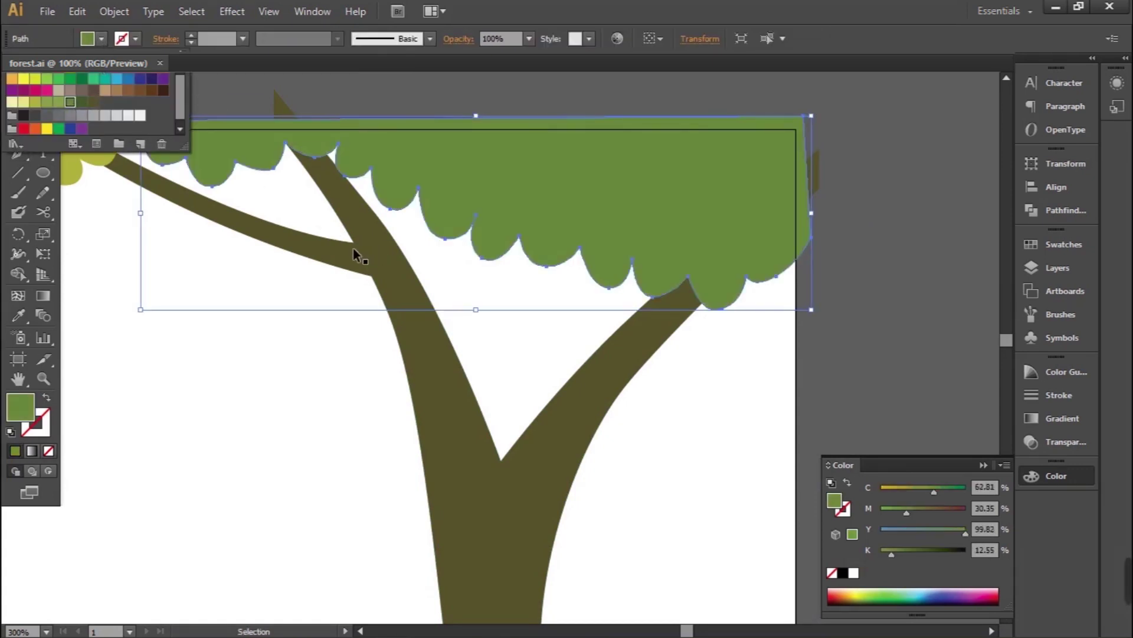
{"action": "left_click", "coordinate": [275, 182]}
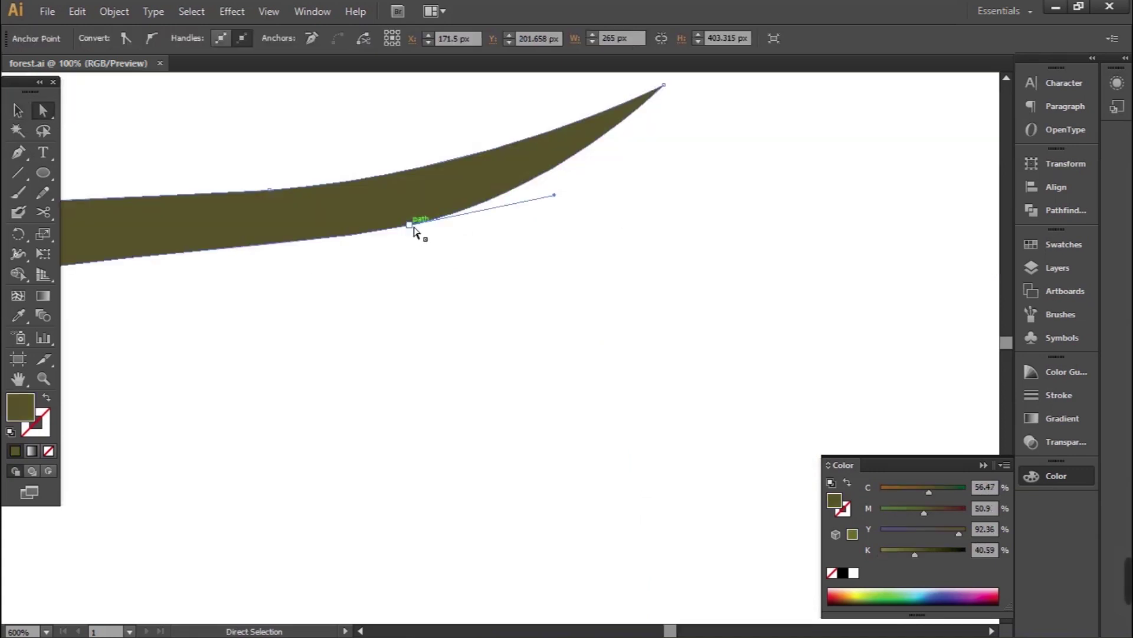
{"action": "left_click_drag", "start_coordinate": [415, 229], "coordinate": [418, 226]}
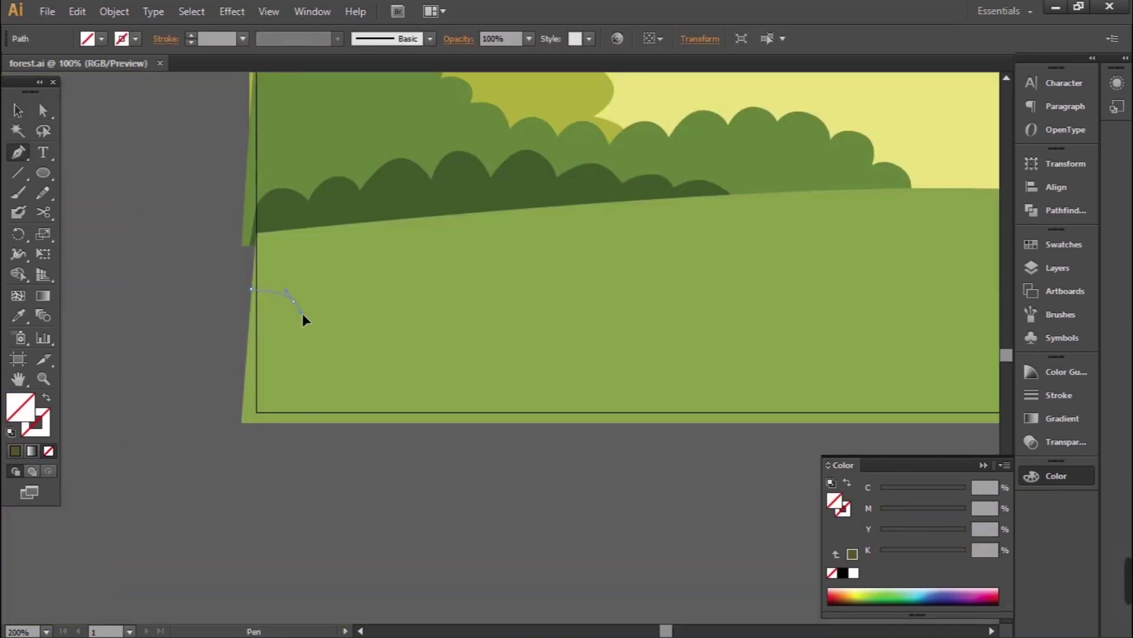
Step: Pen-draw a closed scalloped bush outline along the grass
{"action": "left_click_drag", "start_coordinate": [293, 319], "coordinate": [296, 322]}
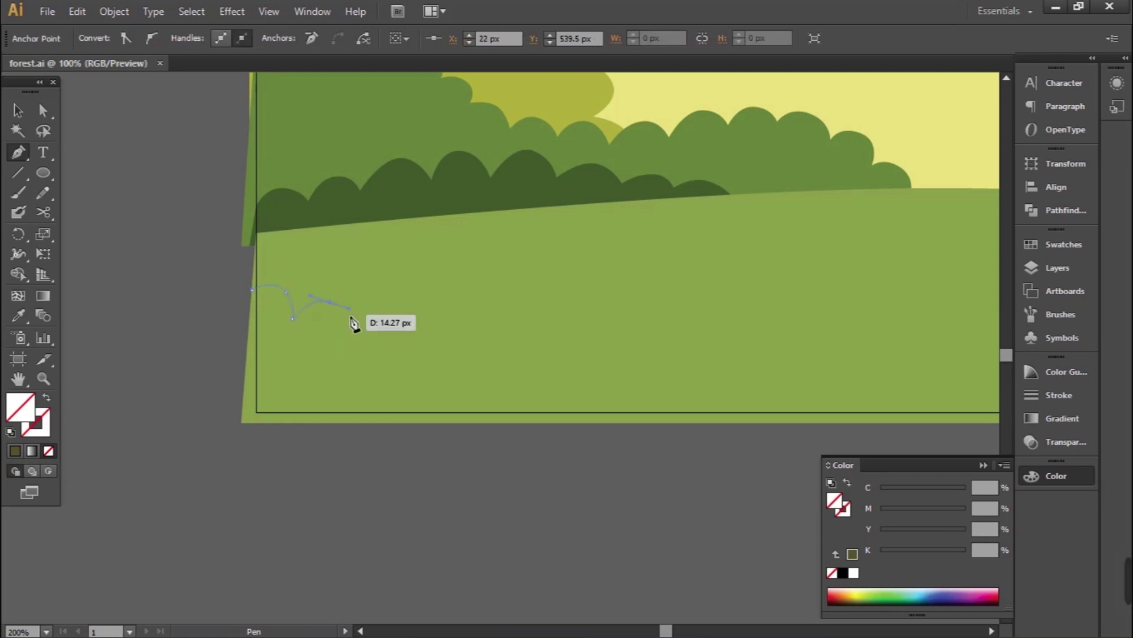
{"action": "left_click", "coordinate": [413, 323]}
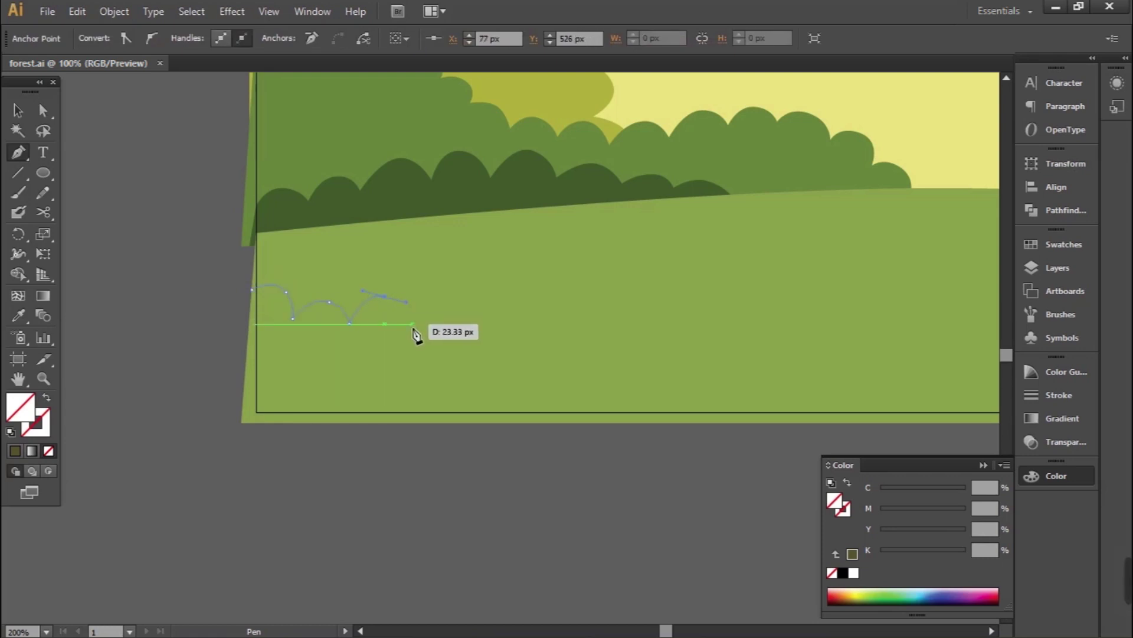
{"action": "left_click", "coordinate": [479, 328]}
{"action": "left_click", "coordinate": [513, 311]}
{"action": "left_click", "coordinate": [542, 338]}
{"action": "left_click", "coordinate": [574, 323]}
{"action": "left_click", "coordinate": [599, 358]}
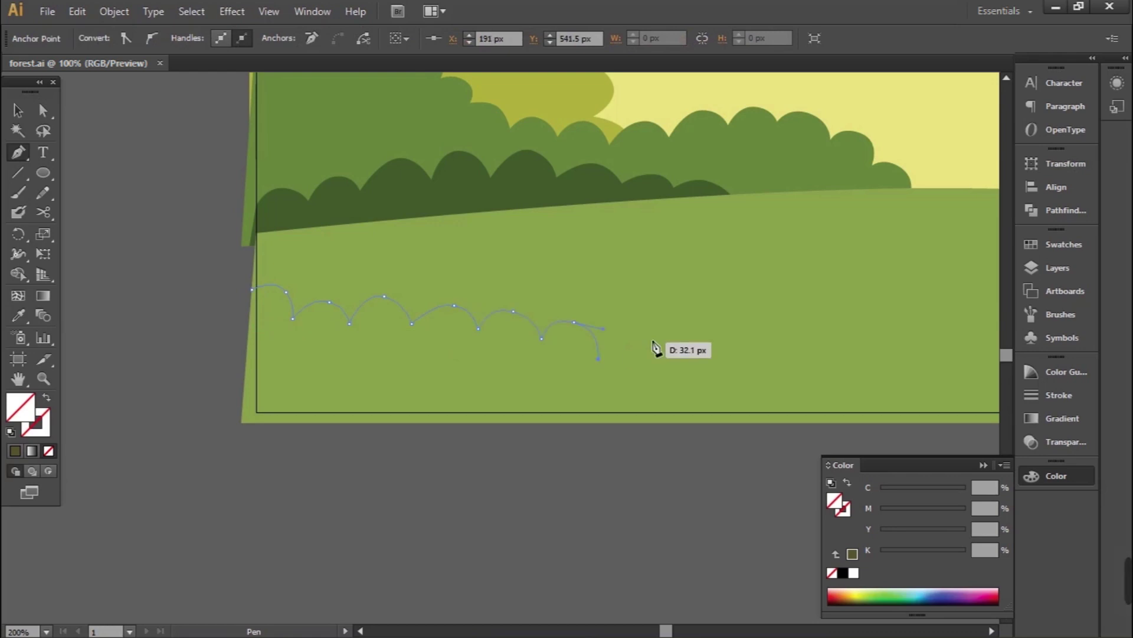
{"action": "left_click", "coordinate": [653, 362]}
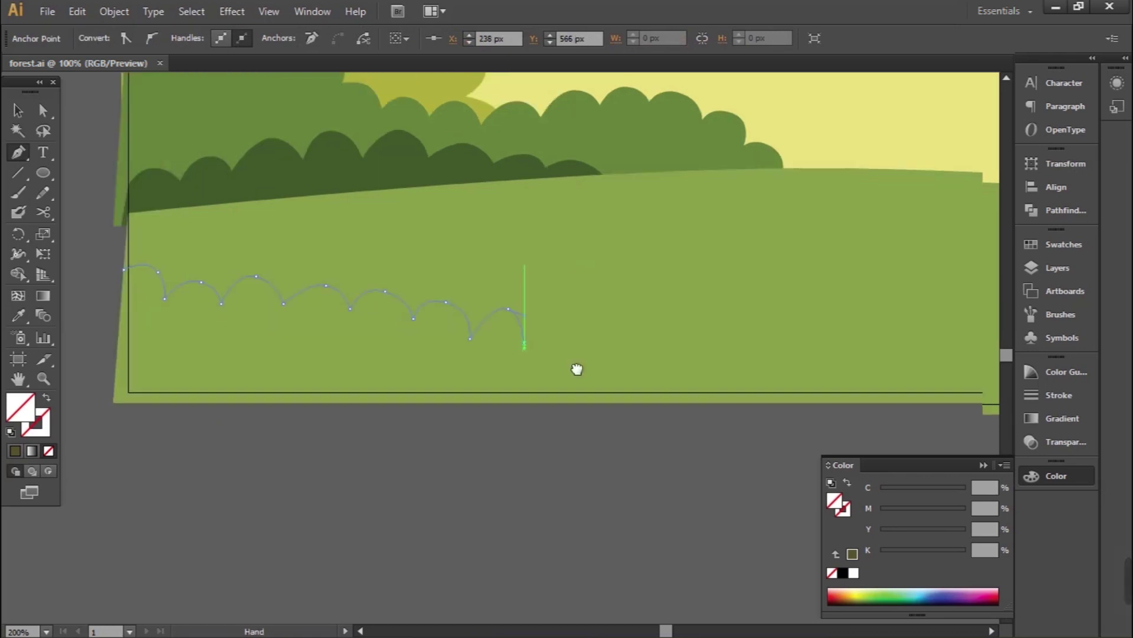
{"action": "left_click_drag", "start_coordinate": [738, 396], "coordinate": [560, 365]}
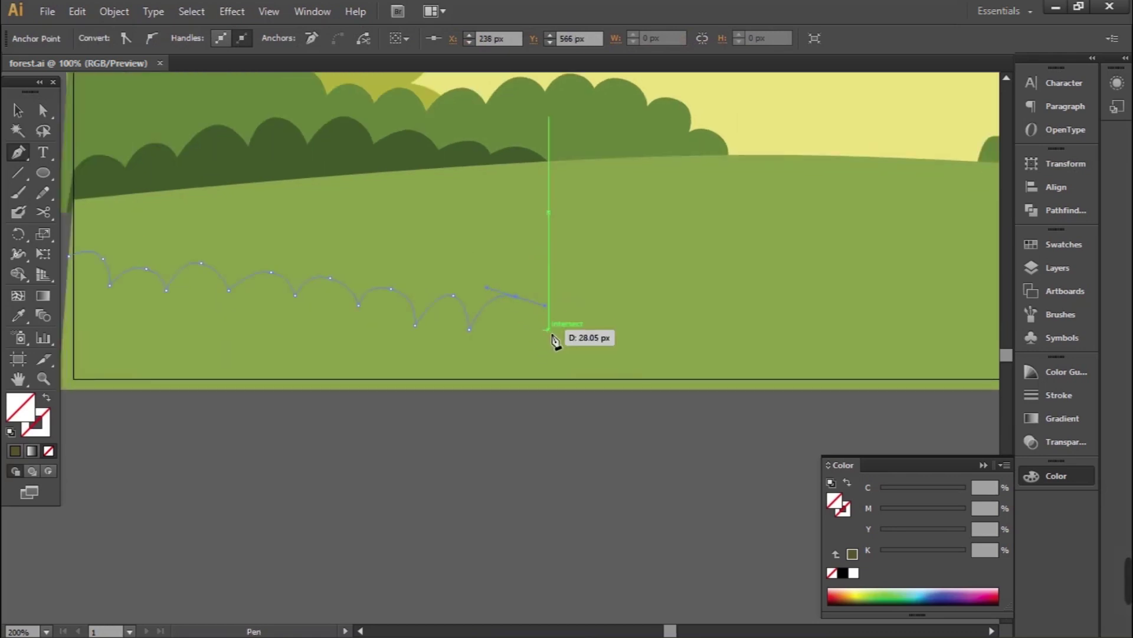
{"action": "scroll", "coordinate": [567, 331], "scroll_direction": "left", "scroll_amount": 5}
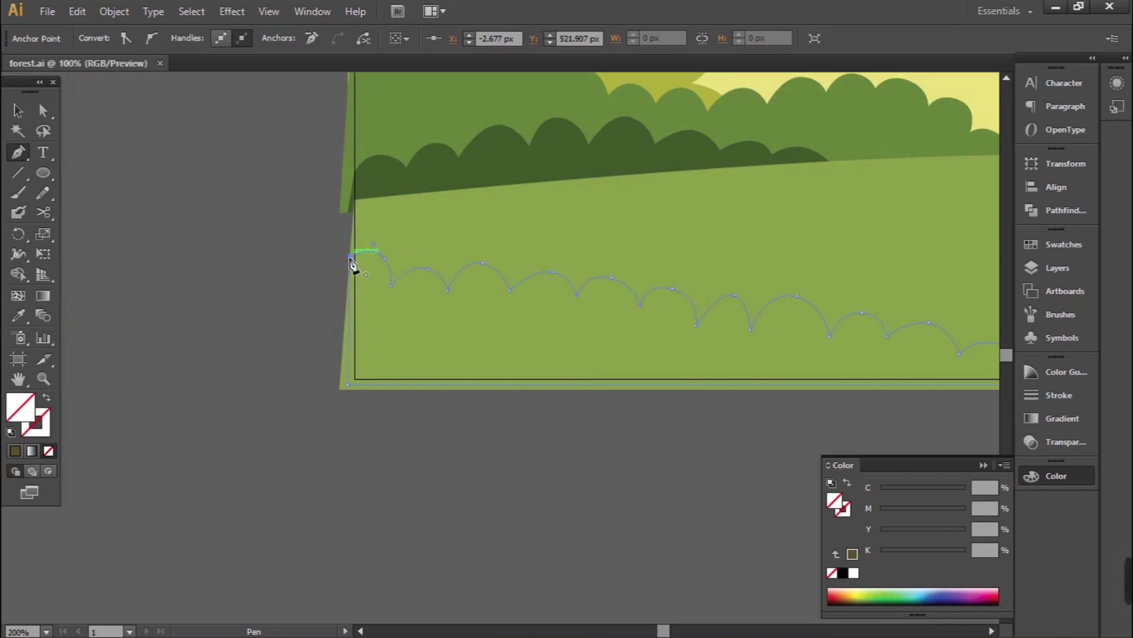
{"action": "left_click", "coordinate": [354, 256]}
Step: Fill the bush with mid-green sampled from the artwork and deselect it
{"action": "key", "text": "i"}
{"action": "left_click", "coordinate": [442, 124]}
{"action": "key", "text": "ctrl+shift+a"}
{"action": "key", "text": "ctrl+plus"}
Step: Draw a leafy plant on the ground and fill it with the bush green
{"action": "key", "text": "p"}
{"action": "left_click", "coordinate": [496, 435]}
{"action": "left_click_drag", "start_coordinate": [459, 305], "coordinate": [467, 294]}
{"action": "mouse_move", "coordinate": [503, 354]}
{"action": "left_mouse_down"}
{"action": "mouse_move", "coordinate": [491, 255]}
{"action": "mouse_move", "coordinate": [531, 241]}
{"action": "left_mouse_up"}
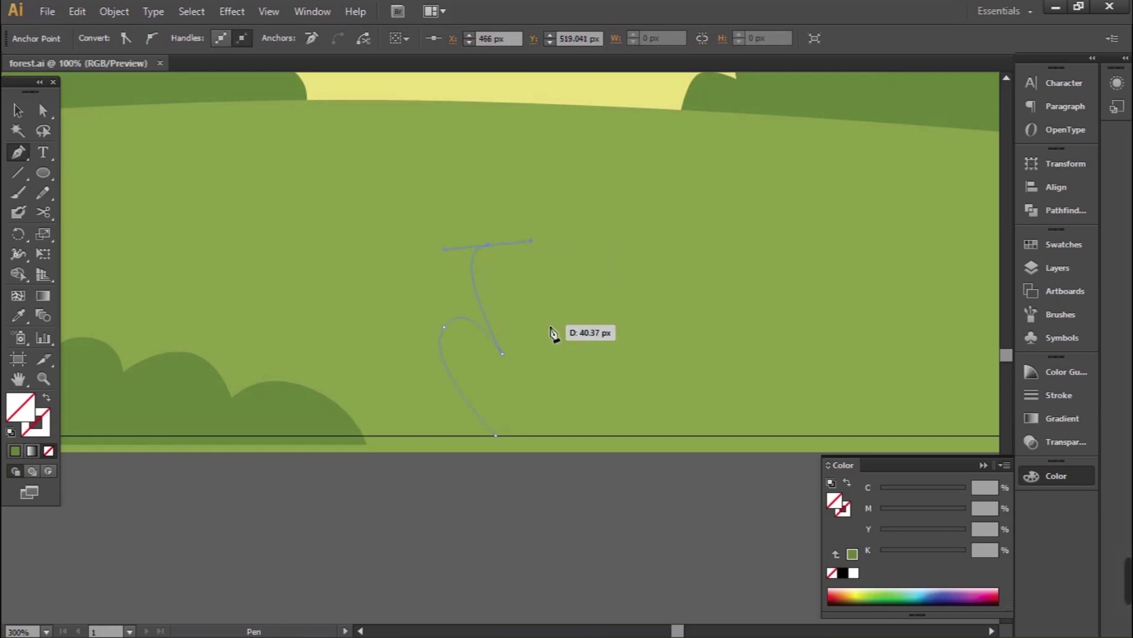
{"action": "mouse_move", "coordinate": [539, 357]}
{"action": "left_mouse_down"}
{"action": "mouse_move", "coordinate": [572, 313]}
{"action": "mouse_move", "coordinate": [611, 309]}
{"action": "left_mouse_up"}
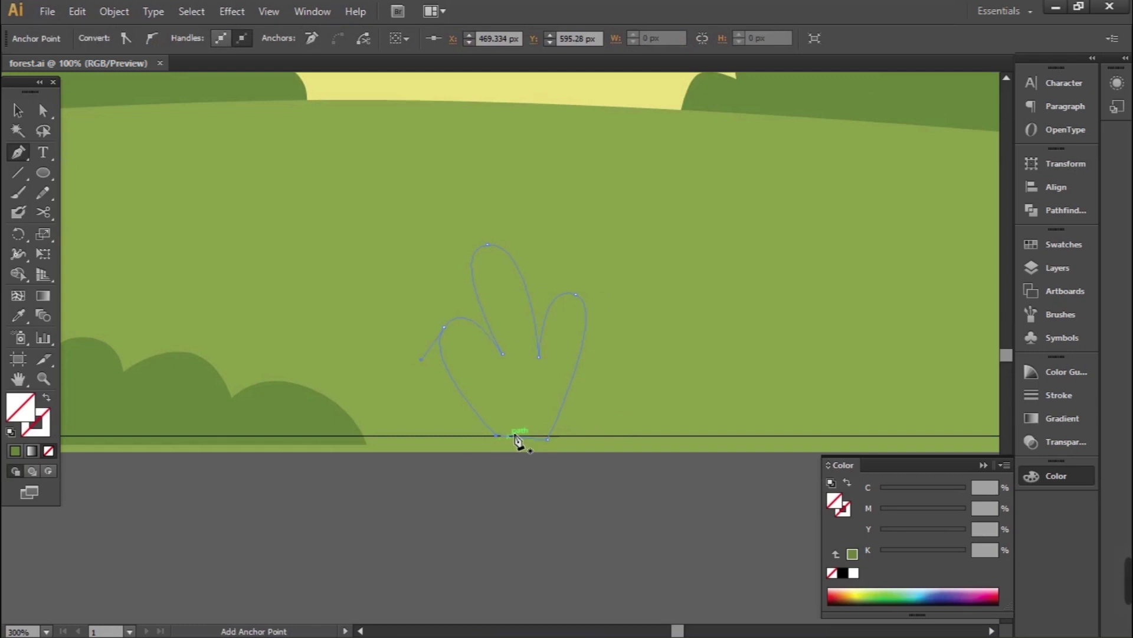
{"action": "key", "text": "i"}
{"action": "left_click", "coordinate": [348, 428]}
Step: Begin another scalloped bush outline along the grass
{"action": "key", "text": "p"}
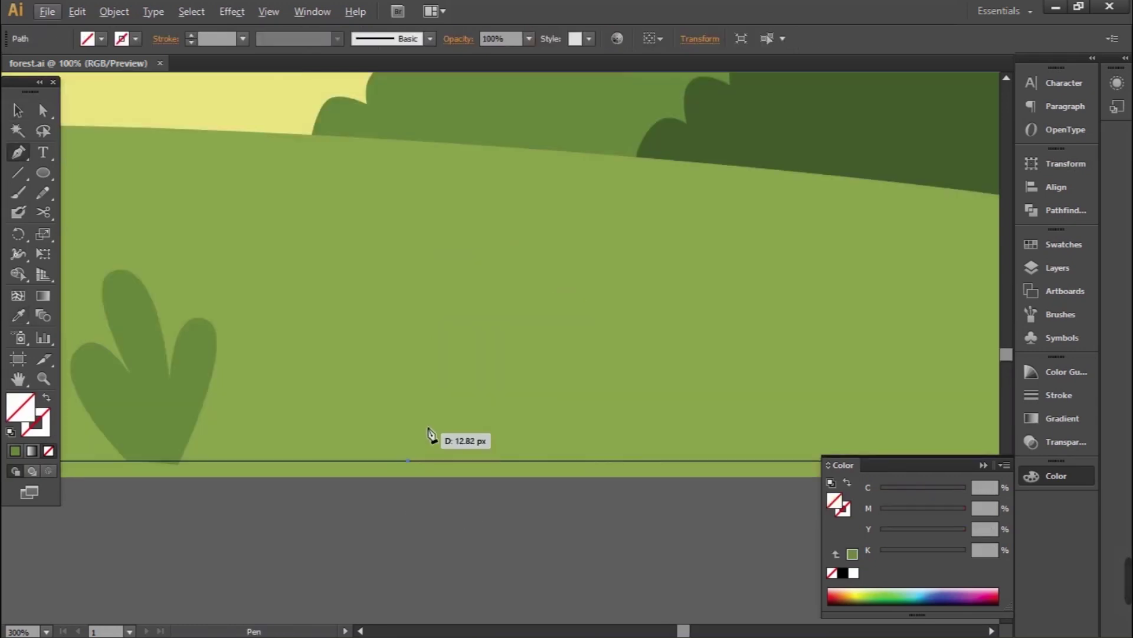
{"action": "left_click", "coordinate": [408, 460]}
{"action": "left_click_drag", "start_coordinate": [433, 422], "coordinate": [441, 423]}
{"action": "left_click_drag", "start_coordinate": [508, 412], "coordinate": [578, 403]}
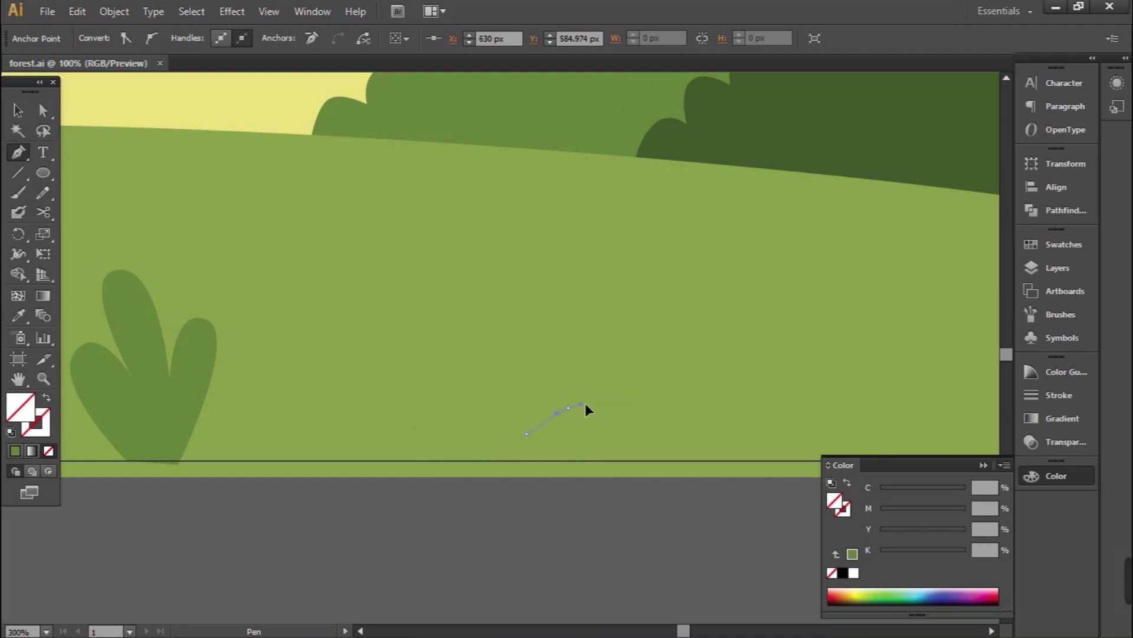
{"action": "left_click", "coordinate": [598, 429]}
{"action": "left_click_drag", "start_coordinate": [648, 404], "coordinate": [671, 406]}
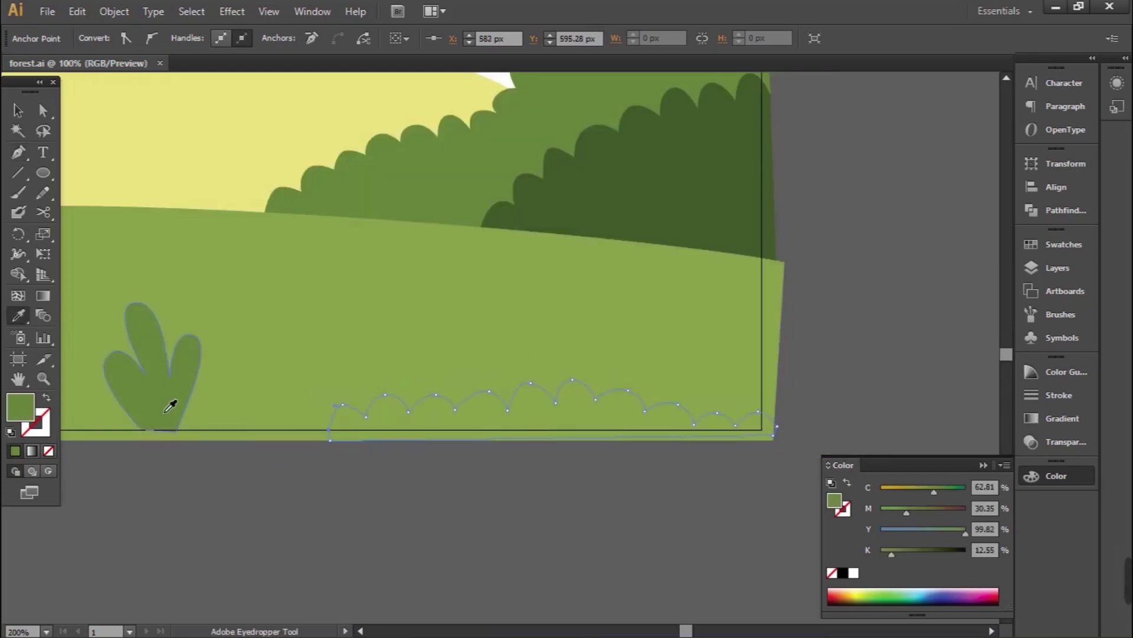
Step: Duplicate the plant to the right, shrink it, and recolour it dark bush green
{"action": "left_click", "coordinate": [161, 400]}
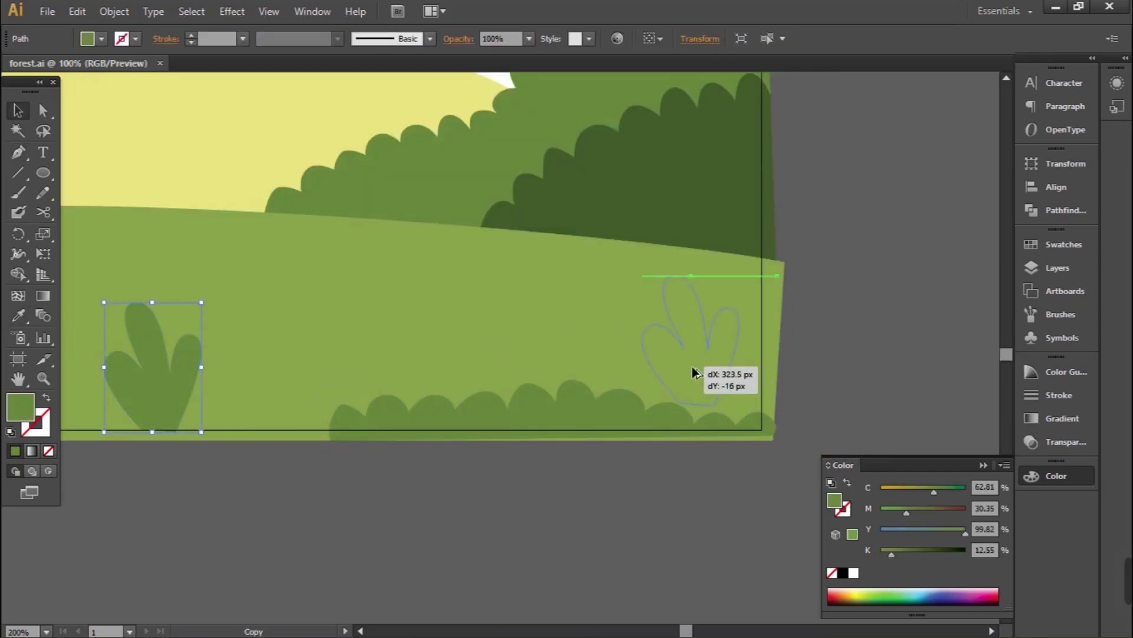
{"action": "left_click_drag", "start_coordinate": [160, 400], "coordinate": [726, 397], "text": "alt"}
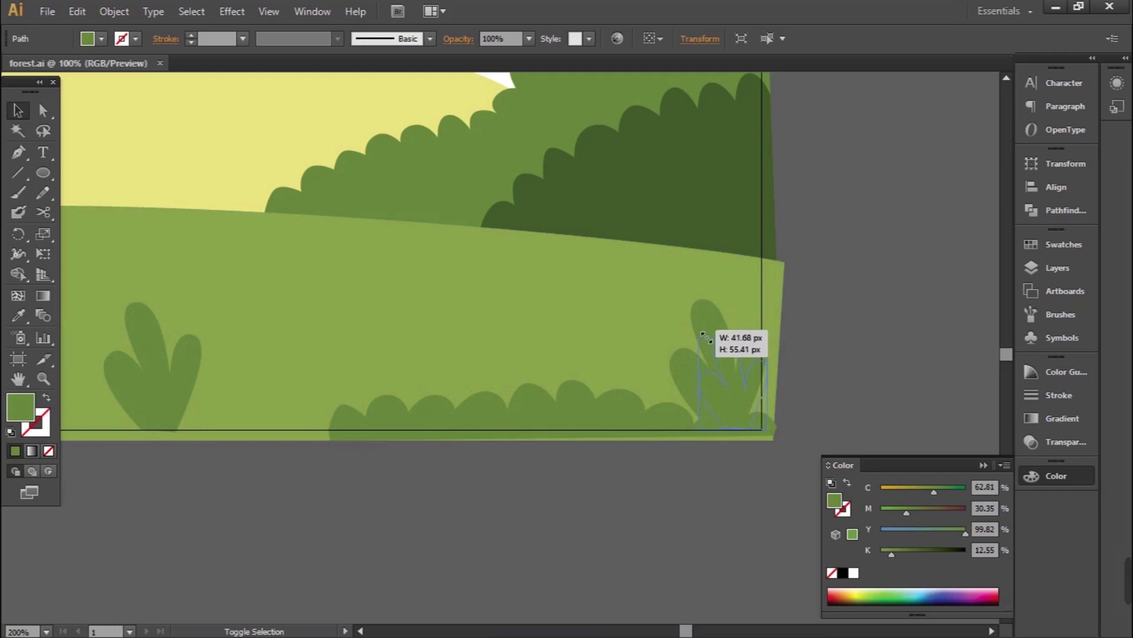
{"action": "left_click_drag", "start_coordinate": [669, 299], "coordinate": [701, 342]}
{"action": "left_click_drag", "start_coordinate": [733, 377], "coordinate": [713, 372]}
{"action": "key", "text": "i"}
{"action": "left_click", "coordinate": [729, 227]}
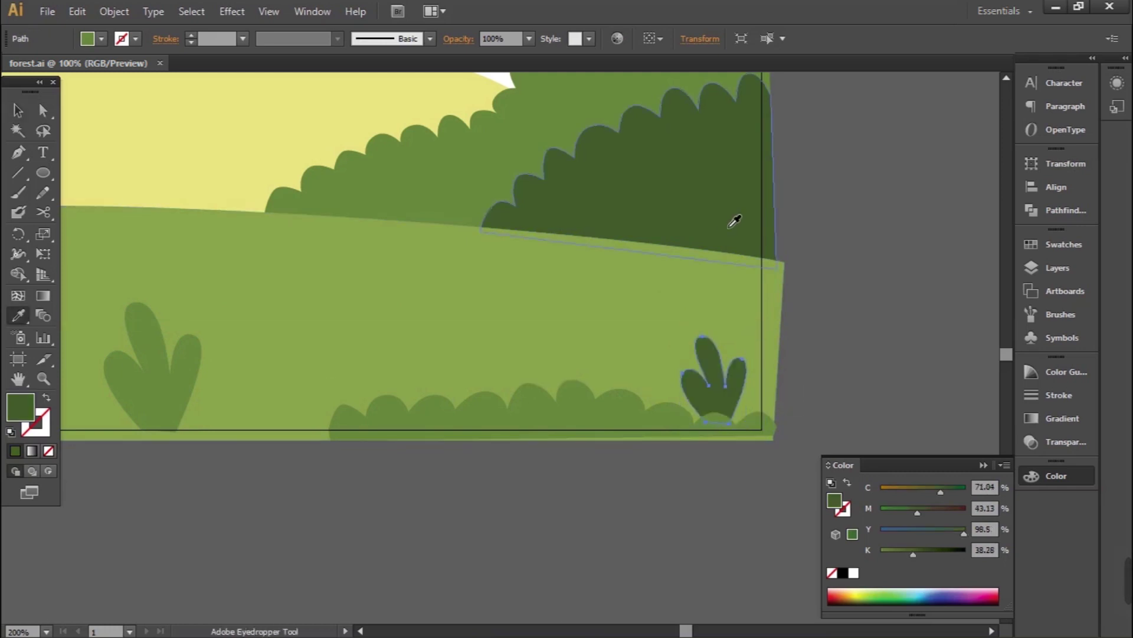
Step: Place more plant copies by the bushes, enlarging one on the left in dark green
{"action": "key", "text": "v"}
{"action": "key", "text": "ctrl+1"}
{"action": "left_click_drag", "start_coordinate": [636, 376], "coordinate": [405, 320], "text": "alt"}
{"action": "left_click", "coordinate": [620, 389]}
{"action": "left_click_drag", "start_coordinate": [620, 389], "coordinate": [311, 391], "text": "alt"}
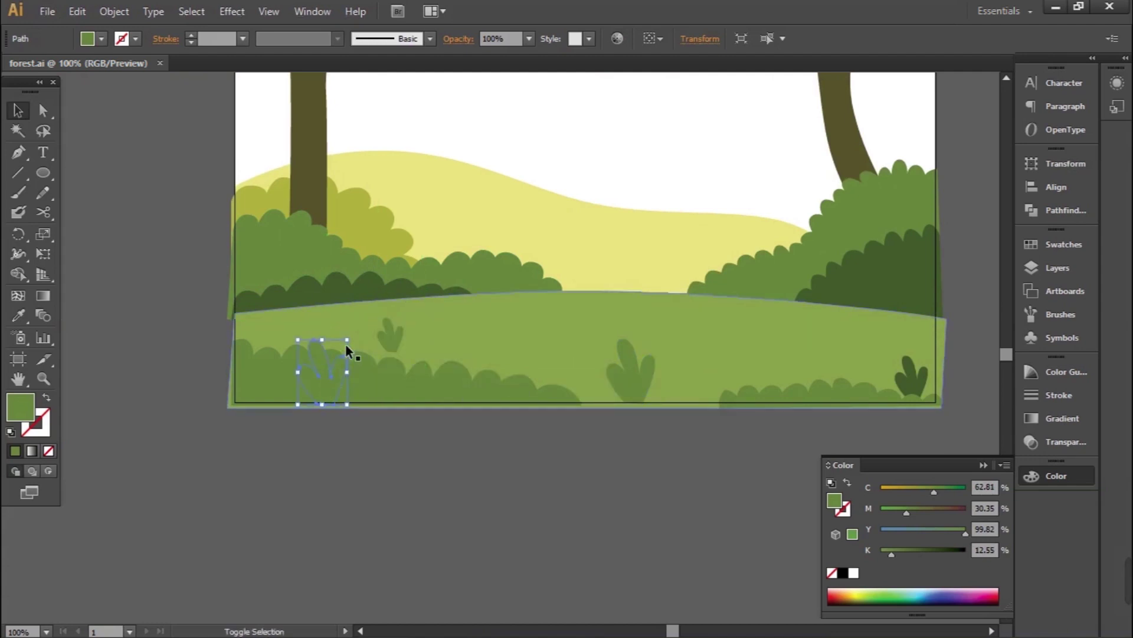
{"action": "left_click_drag", "start_coordinate": [352, 346], "coordinate": [365, 317]}
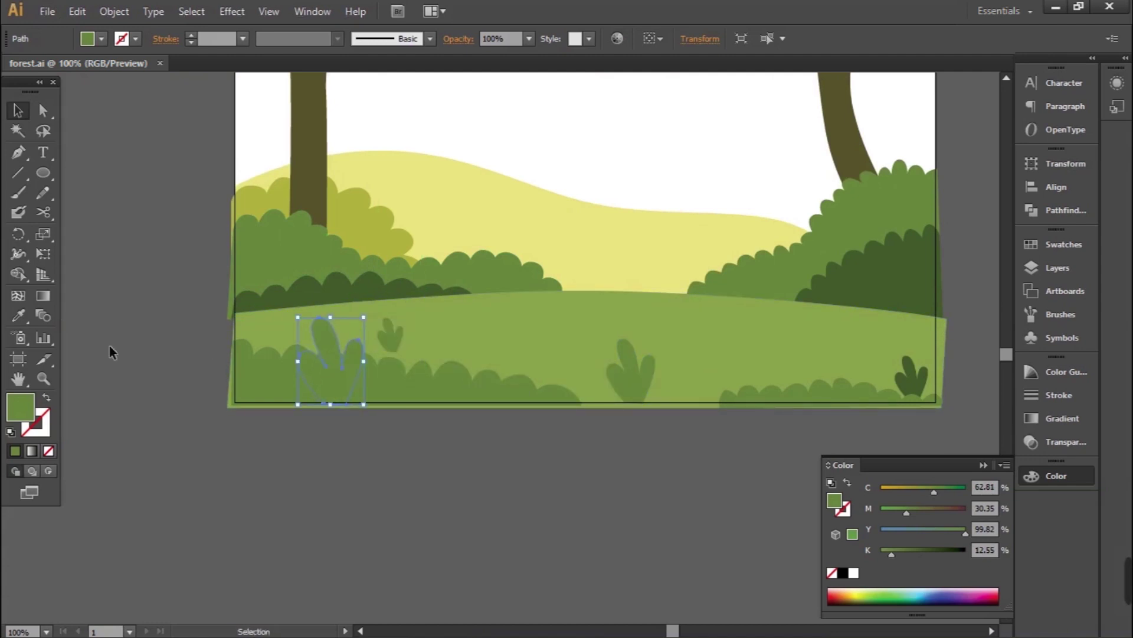
{"action": "left_click", "coordinate": [275, 312]}
{"action": "key", "text": "v"}
{"action": "key", "text": "ctrl+shift+a"}
{"action": "key", "text": "ctrl+plus"}
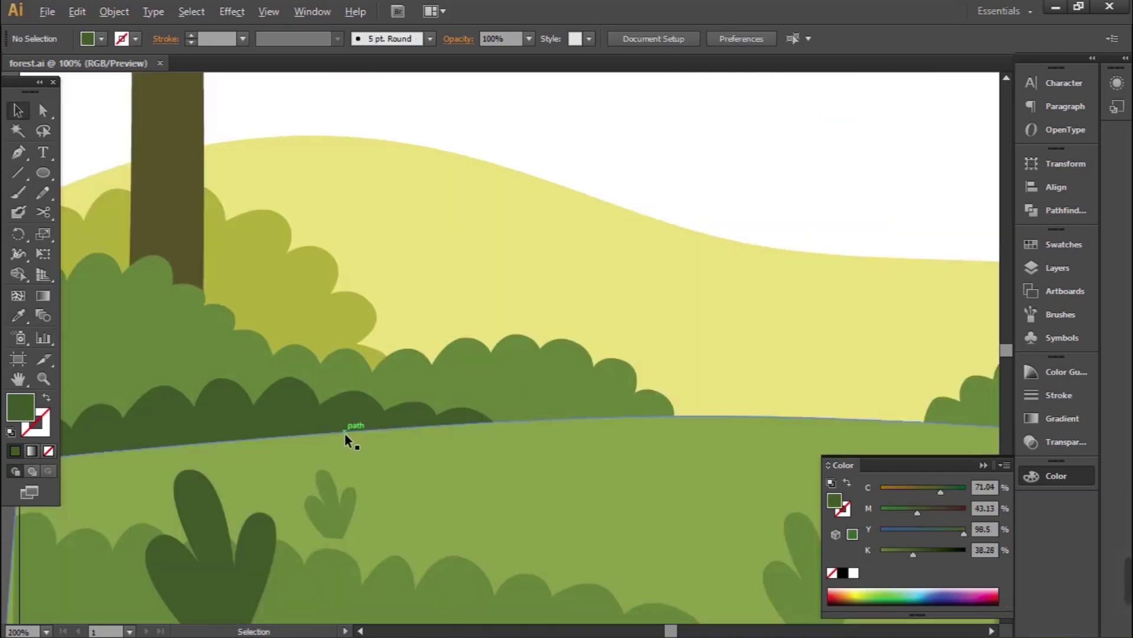
Step: Paste the copied artwork and move the lion further left
{"action": "key", "text": "ctrl+v"}
{"action": "left_click", "coordinate": [625, 183]}
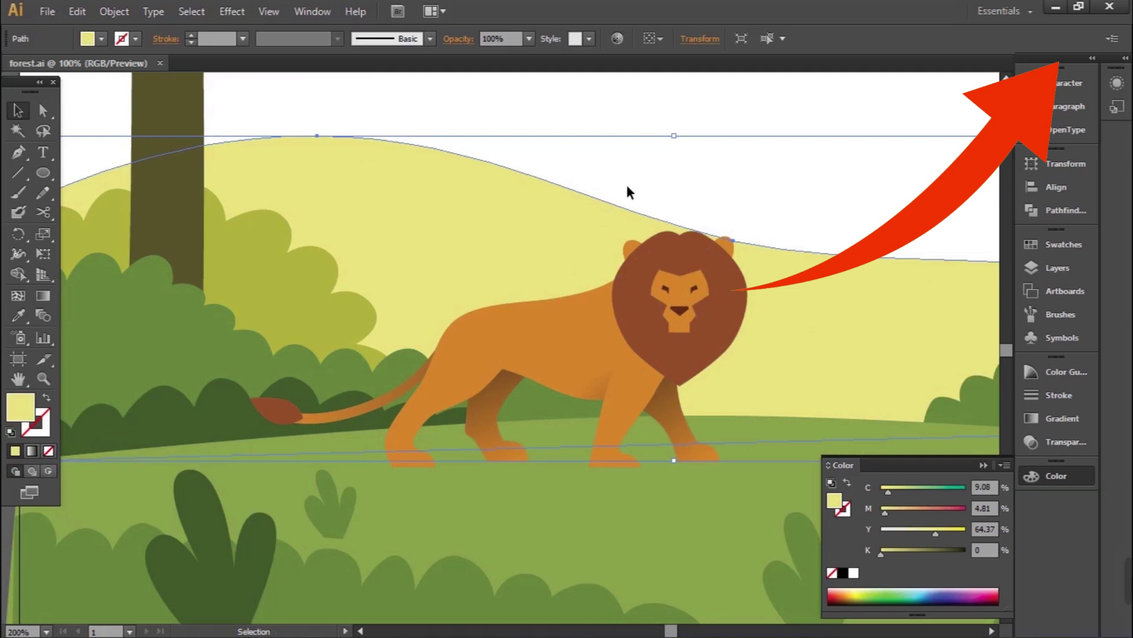
{"action": "left_click", "coordinate": [652, 303]}
{"action": "mouse_move", "coordinate": [652, 303]}
{"action": "left_mouse_down"}
{"action": "mouse_move", "coordinate": [419, 322]}
{"action": "mouse_move", "coordinate": [377, 313]}
{"action": "mouse_move", "coordinate": [463, 318]}
{"action": "left_mouse_up"}
{"action": "key", "text": "ctrl+minus"}
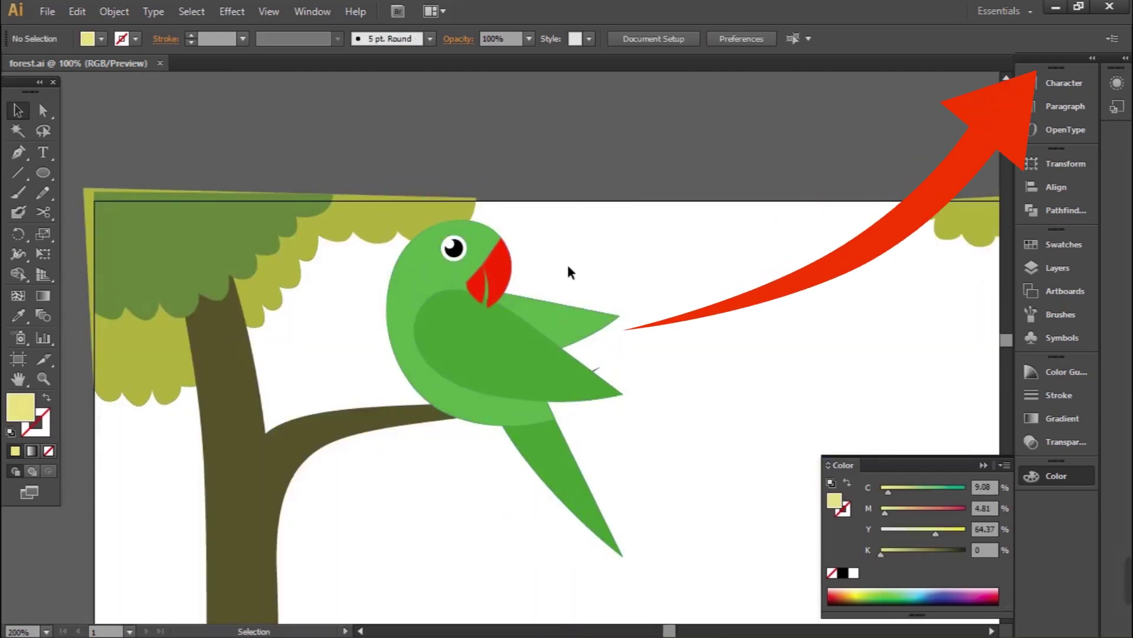
Step: Shrink the parrot and perch it on the left tree's branch
{"action": "left_click", "coordinate": [620, 552]}
{"action": "left_click_drag", "start_coordinate": [627, 556], "coordinate": [497, 378]}
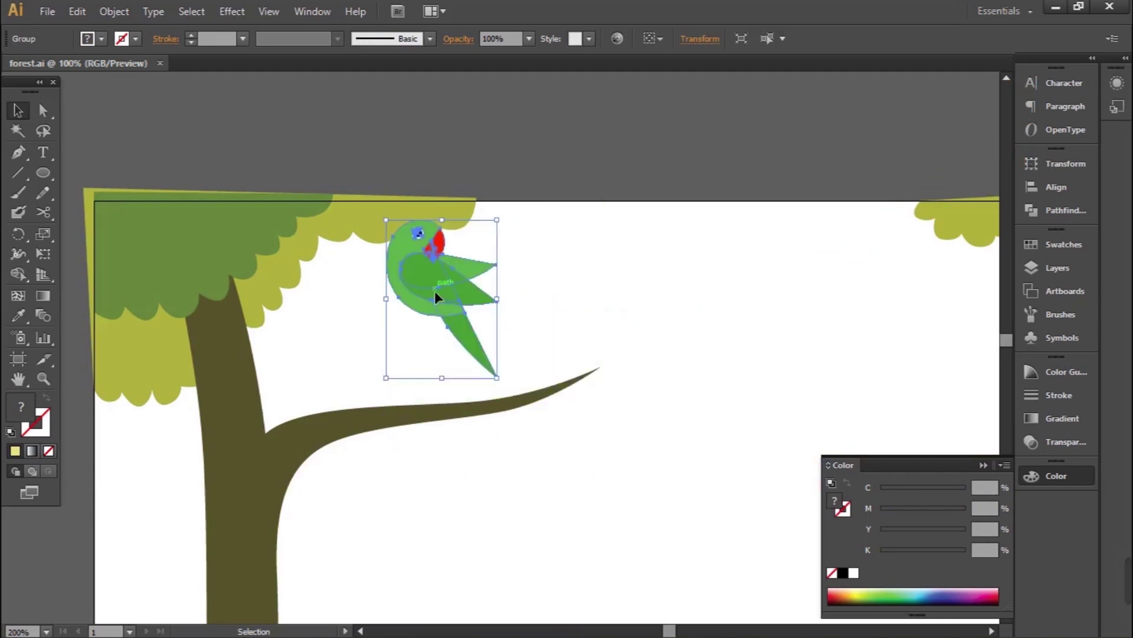
{"action": "left_click_drag", "start_coordinate": [435, 300], "coordinate": [449, 374]}
{"action": "left_click", "coordinate": [548, 299]}
{"action": "key", "text": "ctrl+1"}
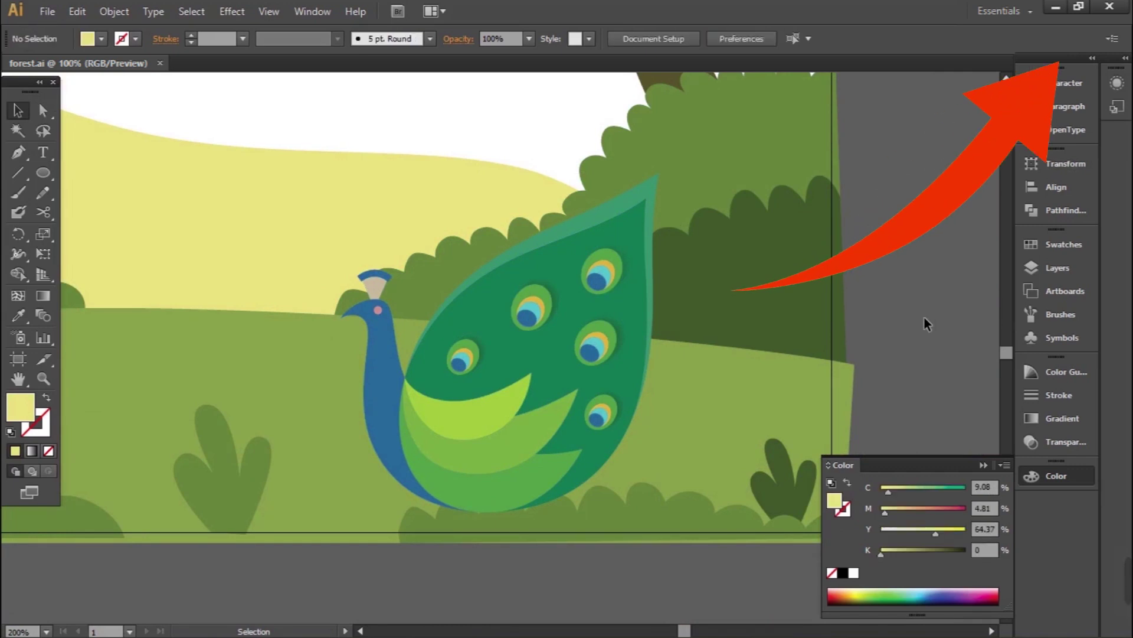
Step: Nudge the peacock right and draw a rectangle covering the whole artboard
{"action": "left_click_drag", "start_coordinate": [566, 401], "coordinate": [587, 404]}
{"action": "left_click", "coordinate": [738, 518]}
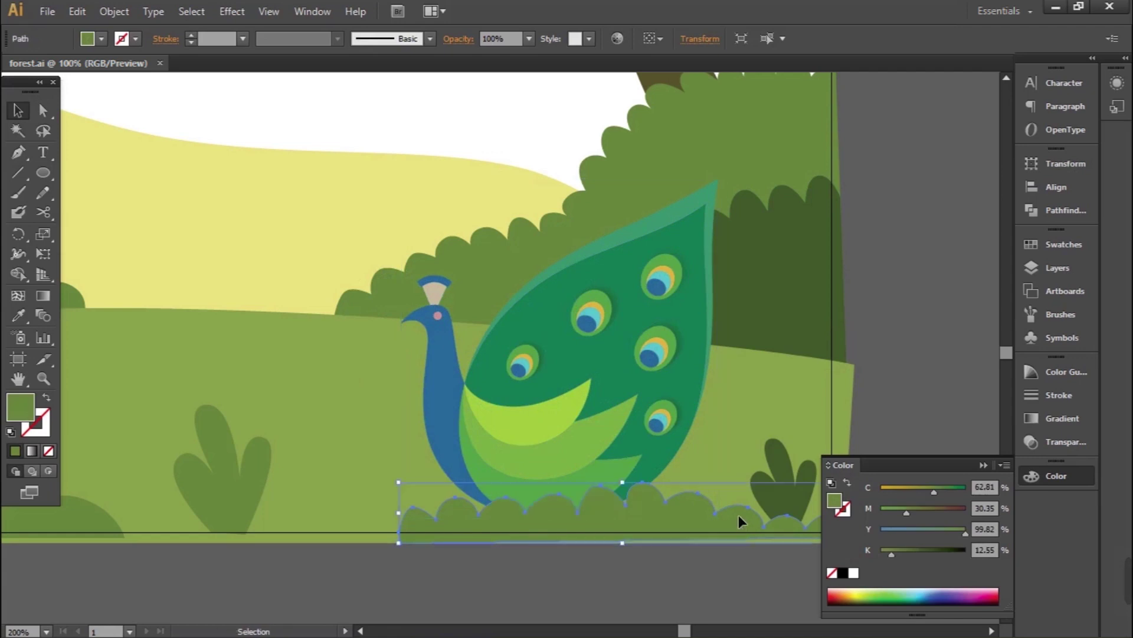
{"action": "key", "text": "ctrl+1"}
{"action": "key", "text": "m"}
{"action": "left_click_drag", "start_coordinate": [151, 100], "coordinate": [868, 508]}
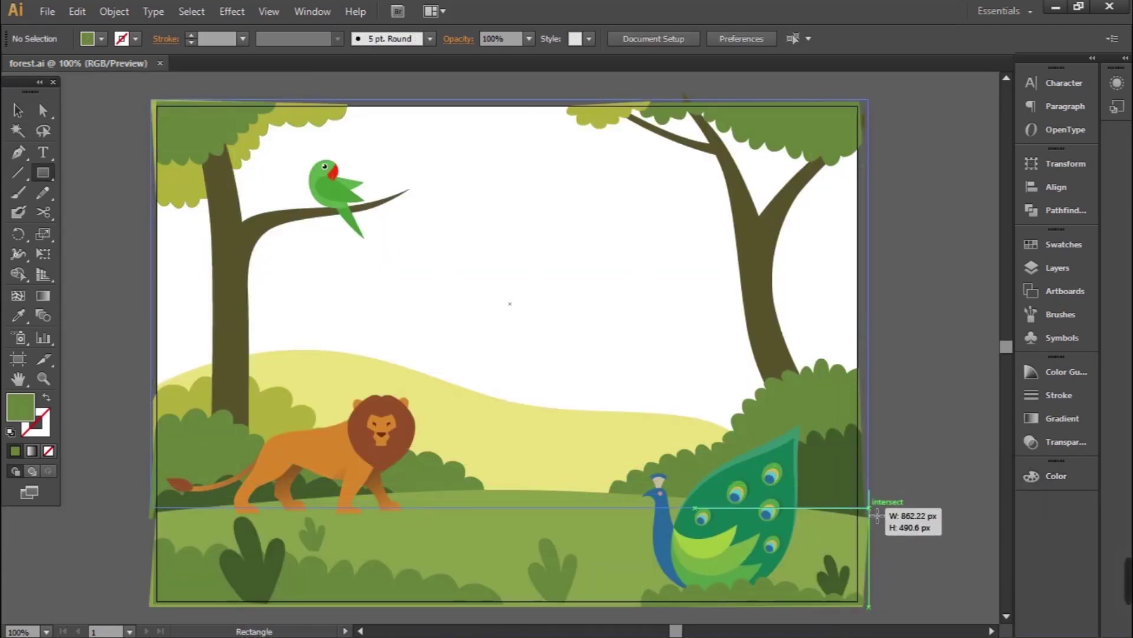
Step: Fill the background rectangle pale yellow and send it behind all artwork
{"action": "left_click", "coordinate": [103, 38]}
{"action": "left_click", "coordinate": [12, 102]}
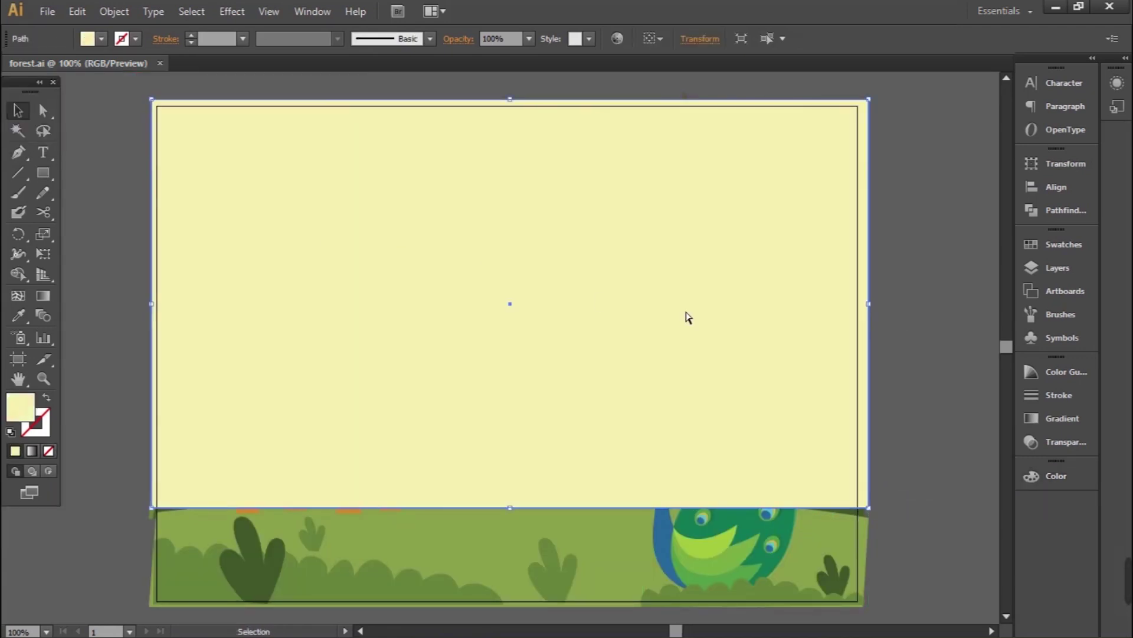
{"action": "key", "text": "ctrl+shift+bracketleft"}
{"action": "key", "text": "ctrl+shift+a"}
Step: Draw a white circle in the upper sky as the sun
{"action": "key", "text": "ctrl+plus"}
{"action": "key", "text": "l"}
{"action": "key", "text": "slash"}
{"action": "mouse_move", "coordinate": [534, 168]}
{"action": "left_mouse_down"}
{"action": "mouse_move", "coordinate": [634, 282]}
{"action": "mouse_move", "coordinate": [654, 289]}
{"action": "left_mouse_up"}
{"action": "key", "text": "F6"}
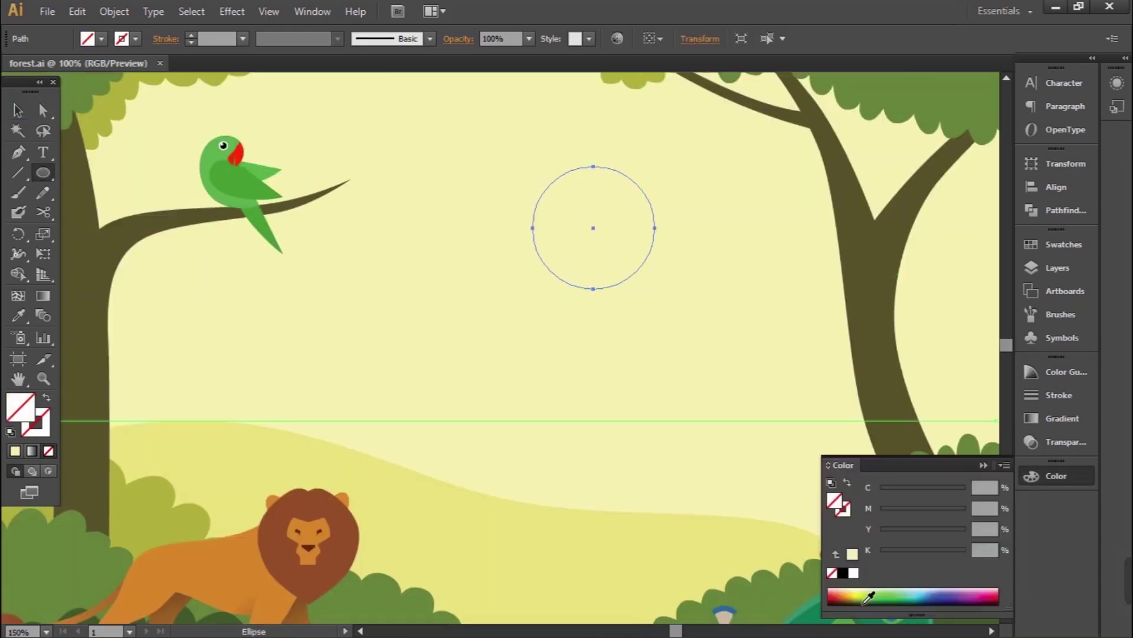
{"action": "left_click", "coordinate": [854, 574]}
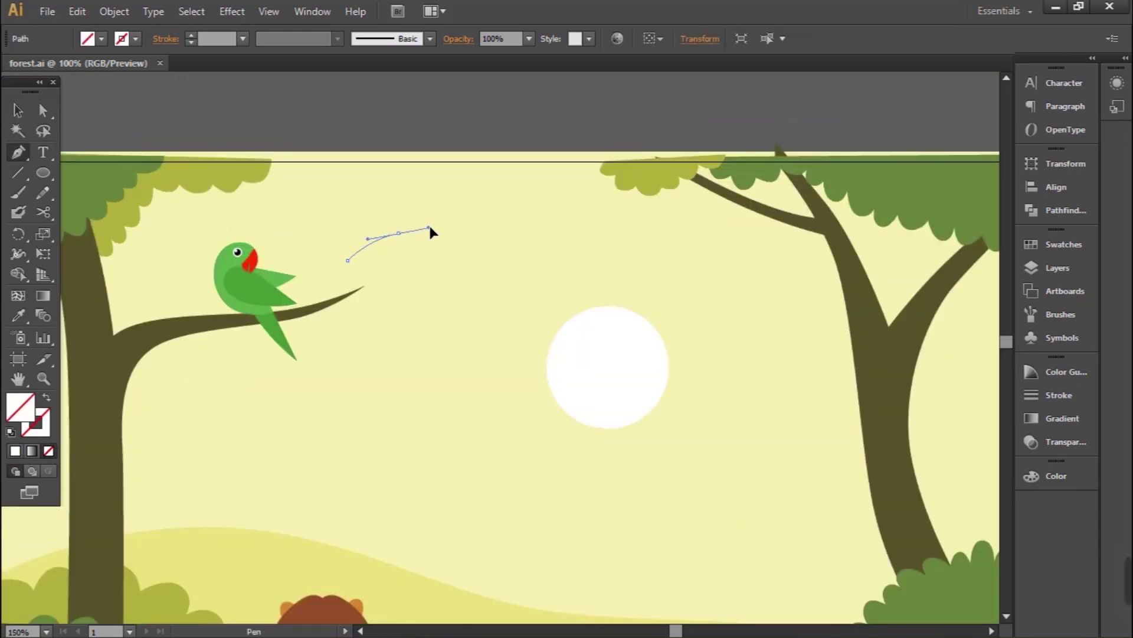
Step: Draw a closed wavy cloud outline across the upper sky with the Pen tool
{"action": "left_click_drag", "start_coordinate": [471, 236], "coordinate": [544, 224]}
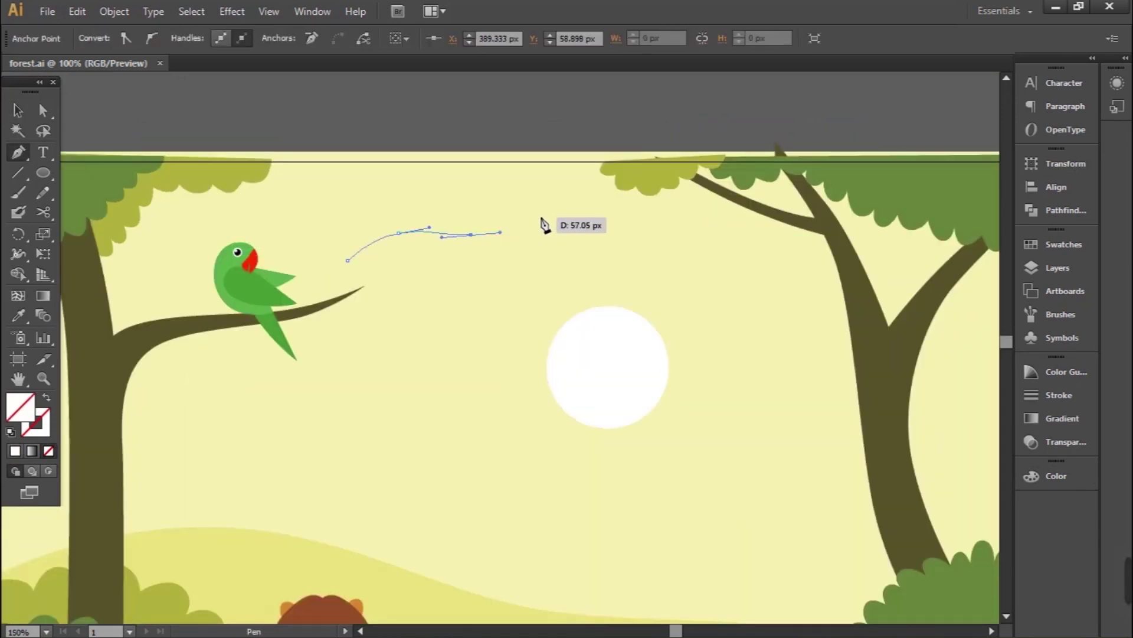
{"action": "left_click_drag", "start_coordinate": [629, 230], "coordinate": [636, 230]}
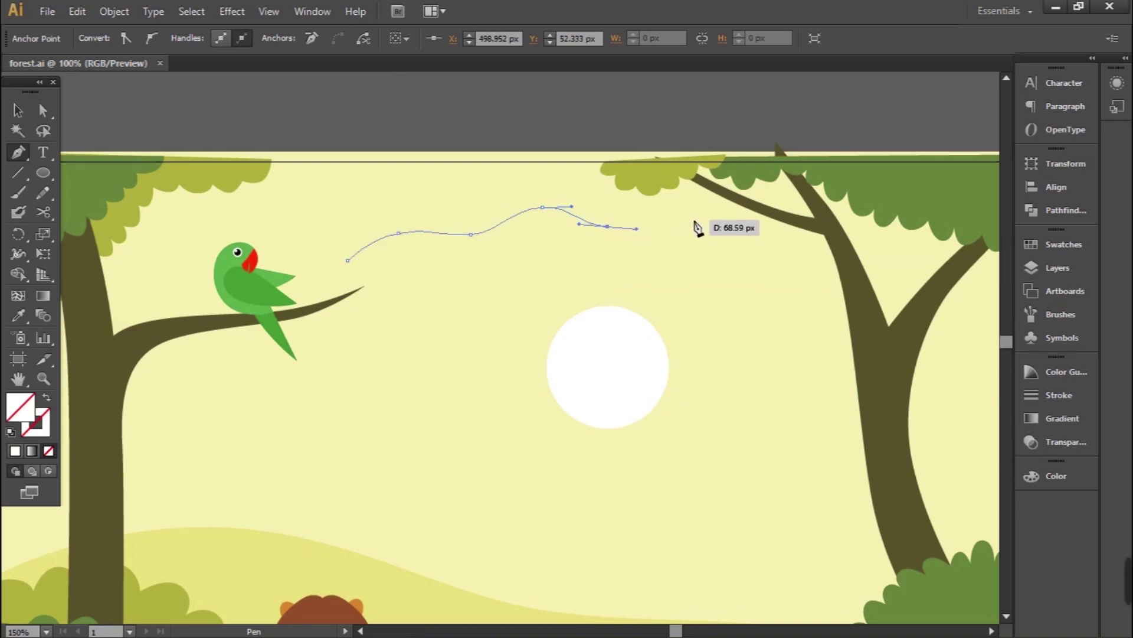
{"action": "left_click_drag", "start_coordinate": [724, 226], "coordinate": [772, 250]}
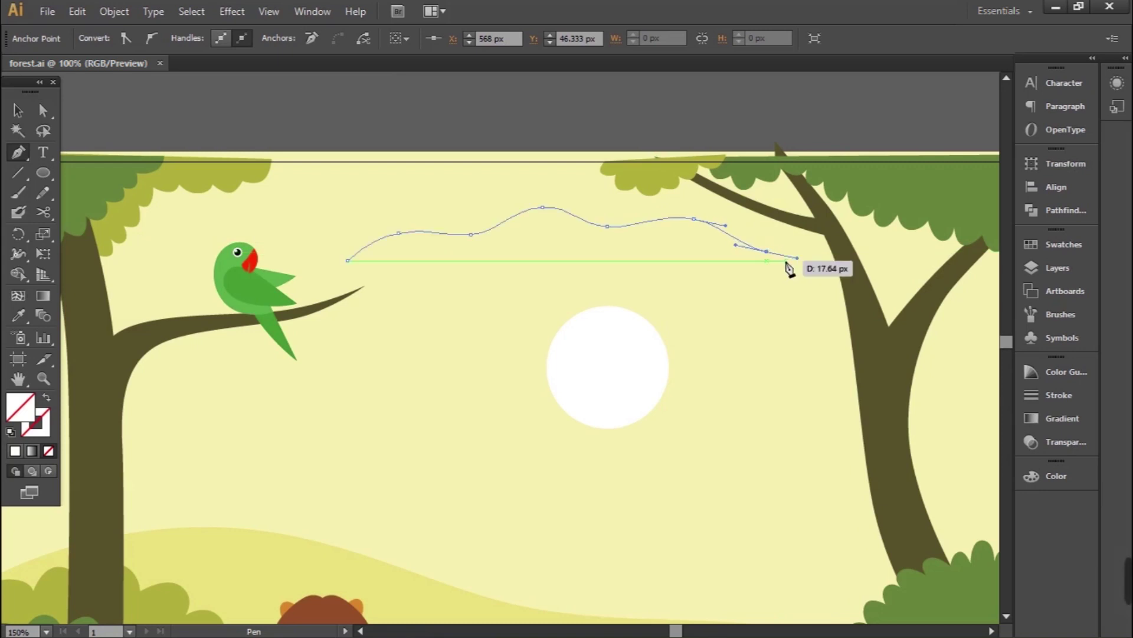
{"action": "left_click_drag", "start_coordinate": [839, 242], "coordinate": [852, 243]}
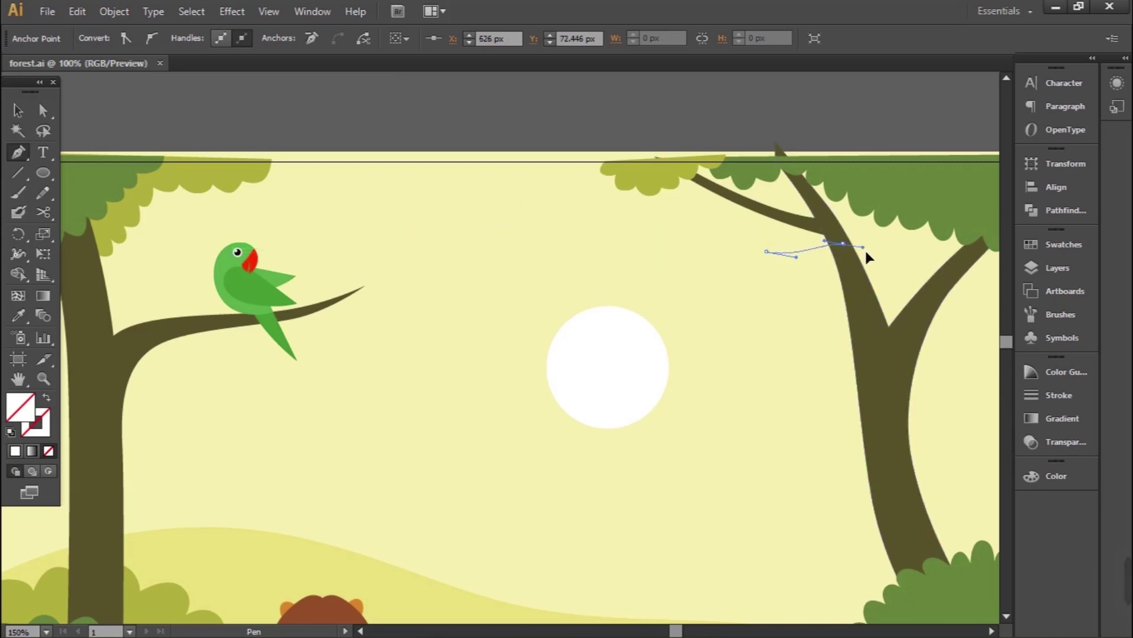
{"action": "left_click", "coordinate": [918, 273]}
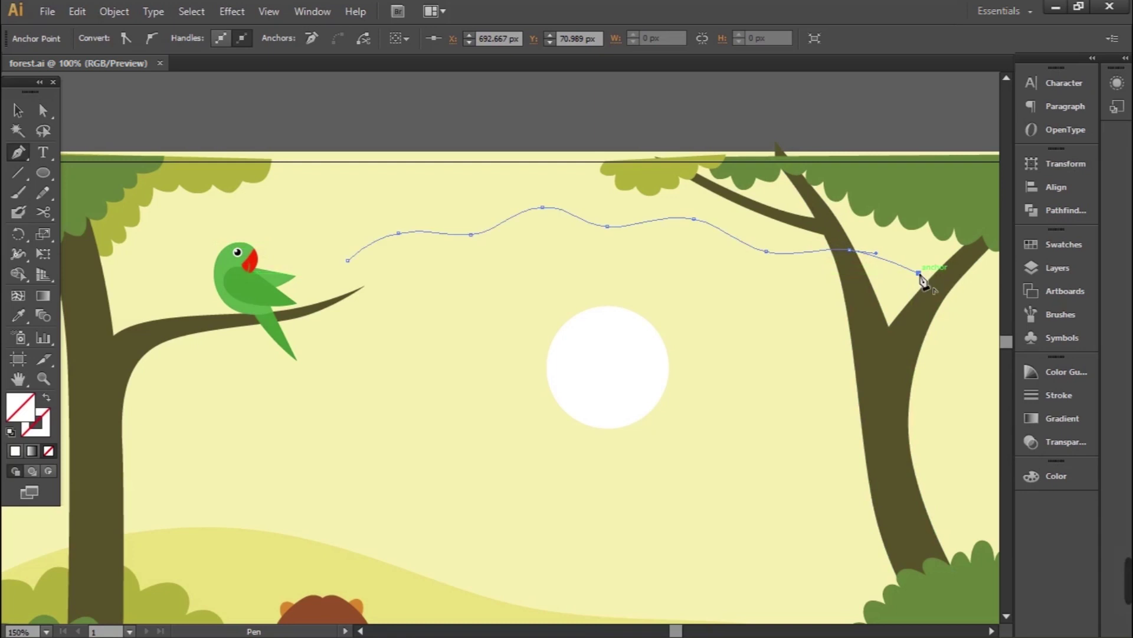
{"action": "left_click", "coordinate": [347, 260]}
{"action": "left_click_drag", "start_coordinate": [348, 260], "coordinate": [330, 267]}
Step: Give the cloud the sun's white fill and bring up the Gradient panel
{"action": "key", "text": "i"}
{"action": "left_click", "coordinate": [599, 331]}
{"action": "scroll", "coordinate": [597, 309], "scroll_direction": "down", "scroll_amount": 1}
{"action": "key", "text": "v"}
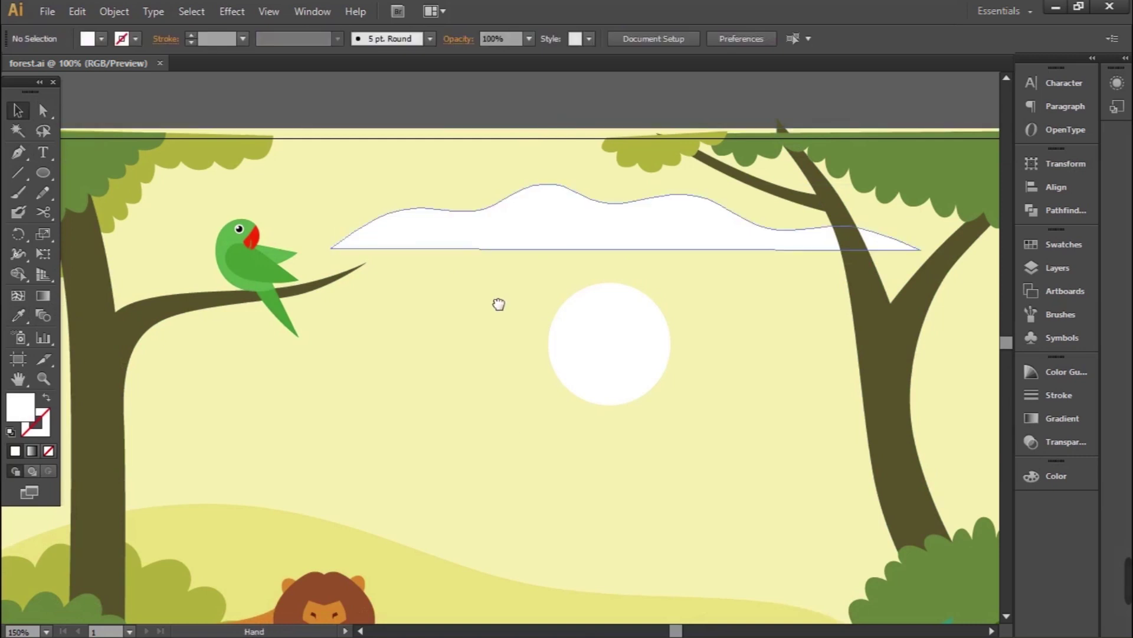
{"action": "scroll", "coordinate": [531, 330], "scroll_direction": "up", "scroll_amount": 1}
{"action": "key", "text": "ctrl+F9"}
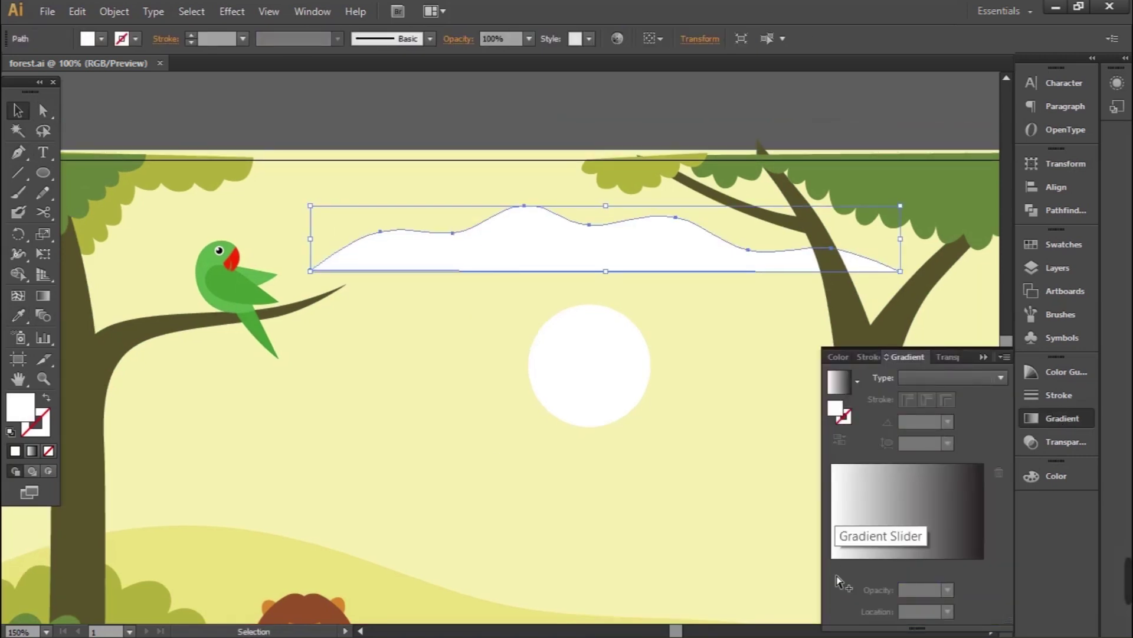
Step: Apply a two-stop white gradient to the cloud with a mostly transparent end stop
{"action": "left_click", "coordinate": [834, 568]}
{"action": "left_click_drag", "start_coordinate": [832, 568], "coordinate": [842, 568]}
{"action": "left_click_drag", "start_coordinate": [983, 567], "coordinate": [950, 591]}
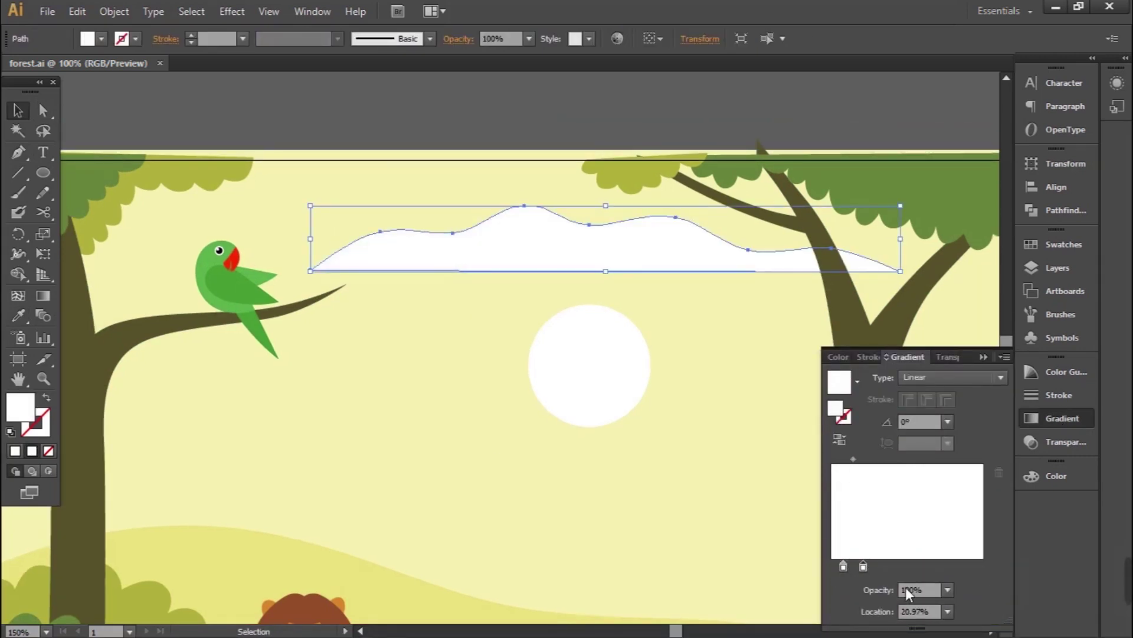
{"action": "left_click_drag", "start_coordinate": [863, 565], "coordinate": [945, 597]}
{"action": "left_click", "coordinate": [947, 590]}
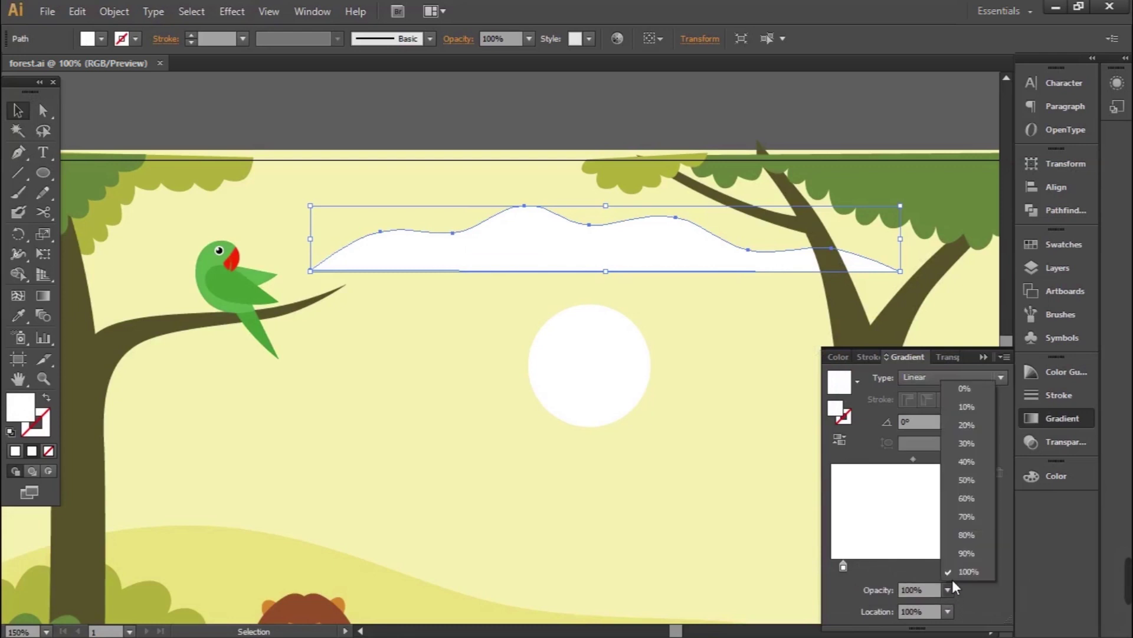
{"action": "left_click", "coordinate": [969, 407]}
Step: Angle the cloud gradient diagonally at 164° and set the end stop to 32% opacity
{"action": "key", "text": "g"}
{"action": "left_click_drag", "start_coordinate": [506, 206], "coordinate": [765, 279]}
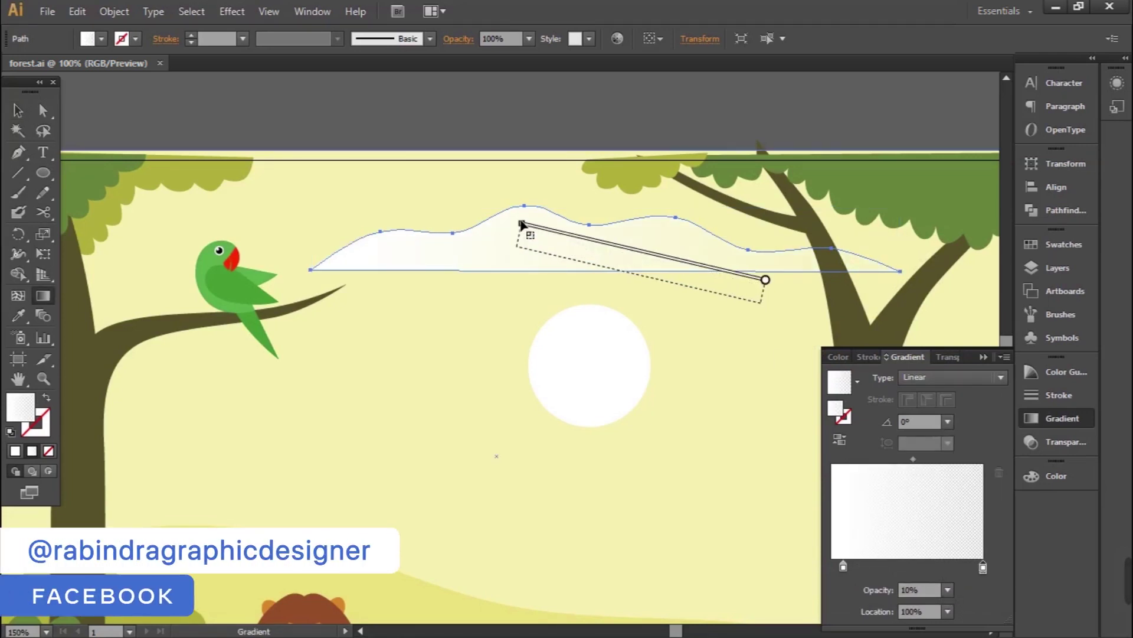
{"action": "left_click_drag", "start_coordinate": [512, 211], "coordinate": [503, 243]}
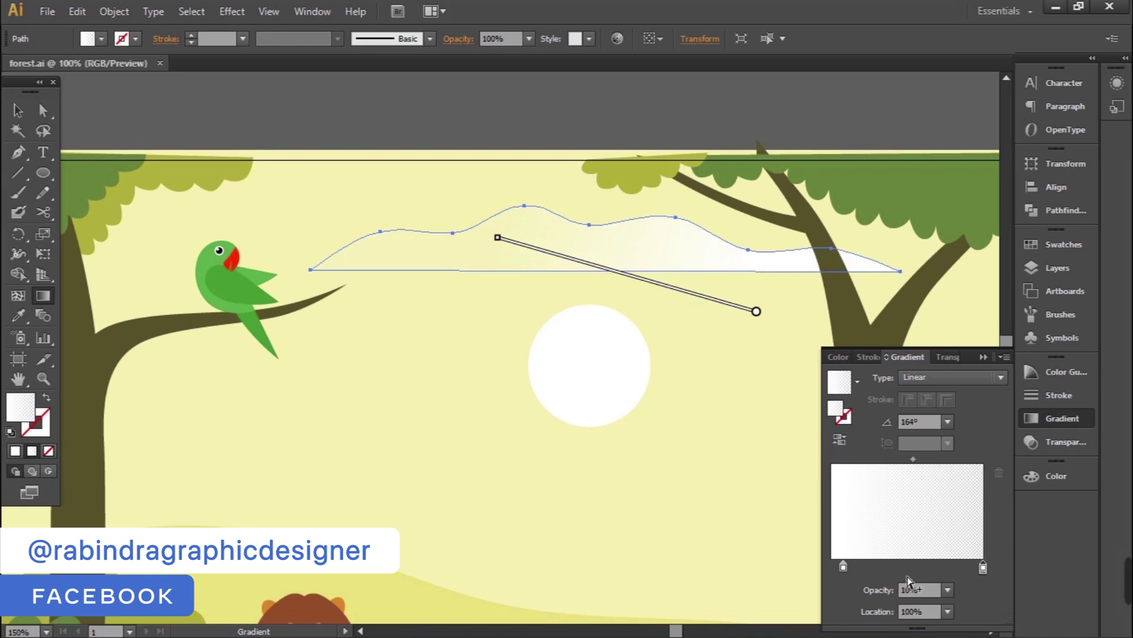
{"action": "left_click_drag", "start_coordinate": [983, 568], "coordinate": [981, 597]}
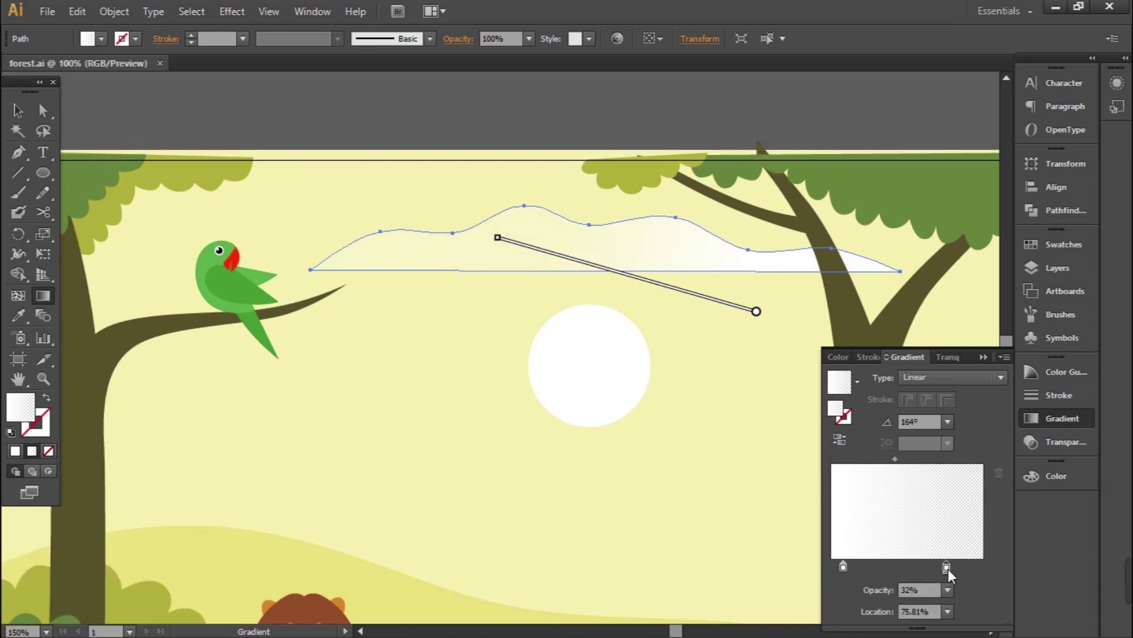
Step: Zoom out and move the cloud down-left, squashing it flatter
{"action": "left_click", "coordinate": [18, 110]}
{"action": "left_click_drag", "start_coordinate": [664, 418], "coordinate": [684, 286]}
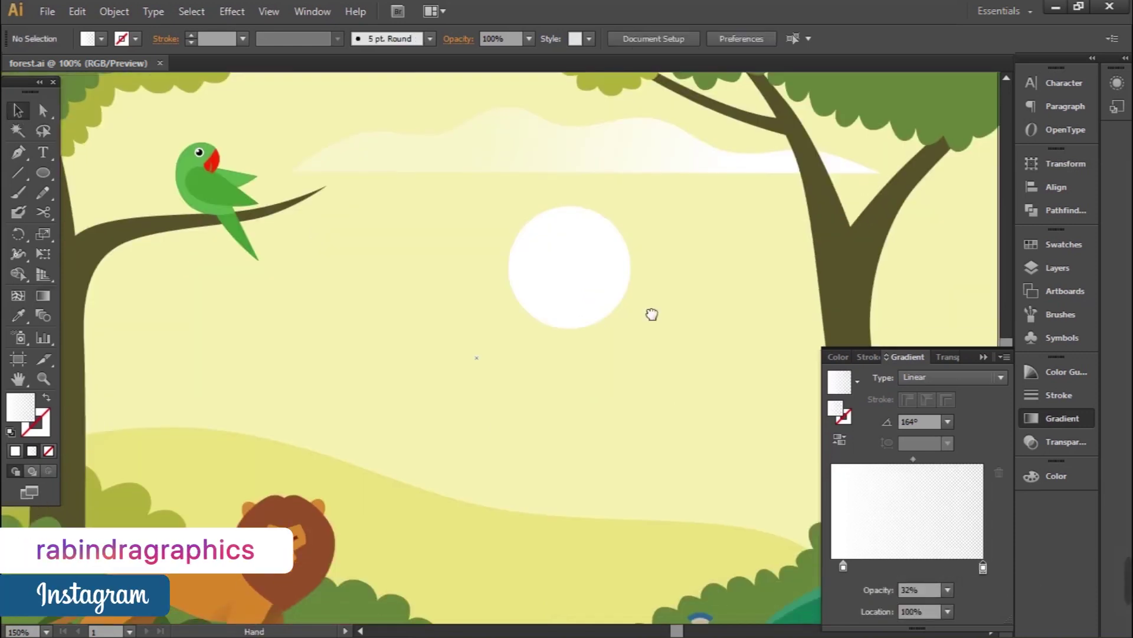
{"action": "key", "text": "ctrl+minus"}
{"action": "mouse_move", "coordinate": [673, 163]}
{"action": "left_mouse_down"}
{"action": "mouse_move", "coordinate": [378, 308]}
{"action": "mouse_move", "coordinate": [422, 307]}
{"action": "mouse_move", "coordinate": [414, 294]}
{"action": "mouse_move", "coordinate": [384, 312]}
{"action": "mouse_move", "coordinate": [363, 308]}
{"action": "left_mouse_up"}
Step: Place a cloud copy below the sun, resize it, and raise the left cloud
{"action": "left_click", "coordinate": [683, 342]}
{"action": "left_click_drag", "start_coordinate": [198, 295], "coordinate": [549, 297]}
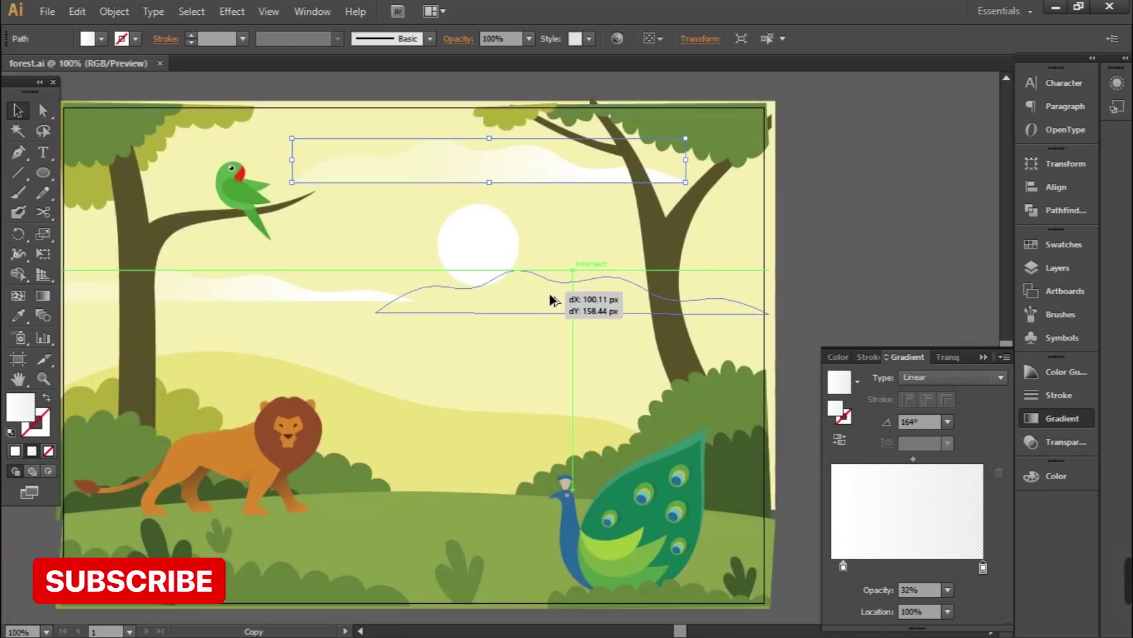
{"action": "mouse_move", "coordinate": [393, 284]}
{"action": "left_mouse_down"}
{"action": "mouse_move", "coordinate": [581, 299]}
{"action": "mouse_move", "coordinate": [572, 311]}
{"action": "left_mouse_up"}
{"action": "left_click_drag", "start_coordinate": [711, 301], "coordinate": [722, 301]}
{"action": "left_click_drag", "start_coordinate": [349, 305], "coordinate": [305, 270]}
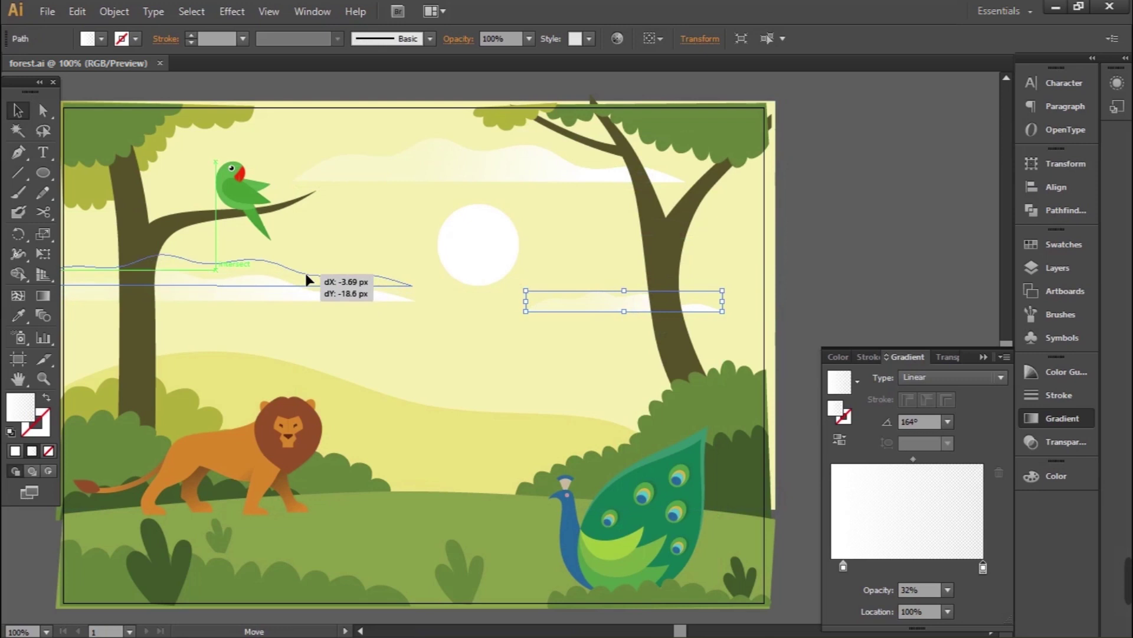
Step: Add another smaller cloud copy at the left and collapse the gradient settings
{"action": "mouse_move", "coordinate": [617, 308]}
{"action": "left_mouse_down"}
{"action": "mouse_move", "coordinate": [621, 317]}
{"action": "mouse_move", "coordinate": [476, 375]}
{"action": "left_mouse_up"}
{"action": "scroll", "coordinate": [476, 373], "scroll_direction": "up", "scroll_amount": 2}
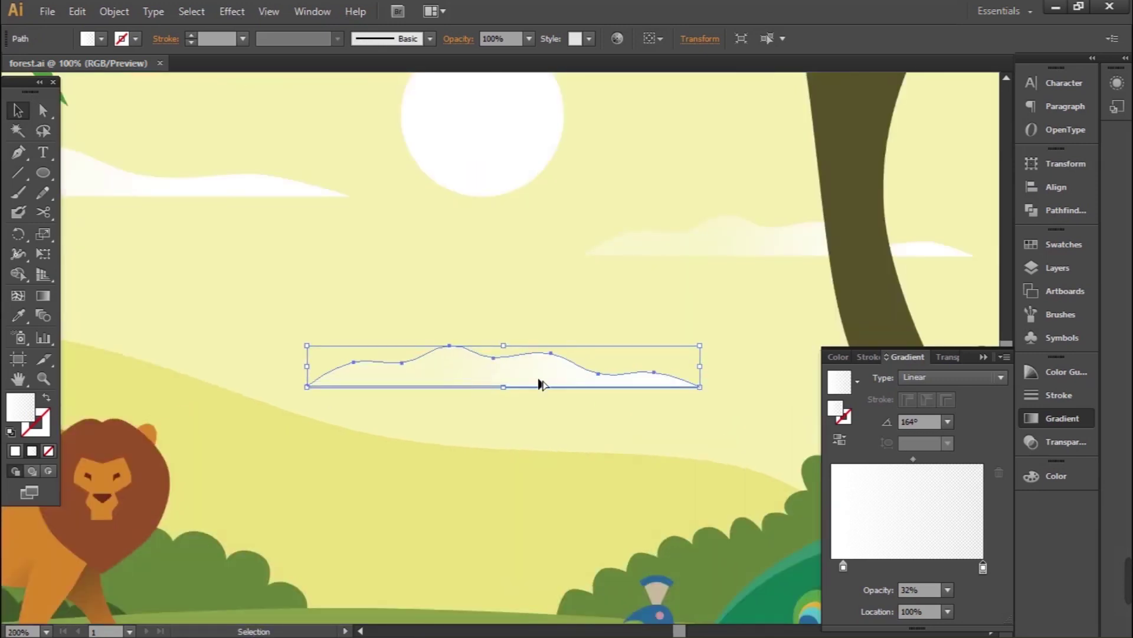
{"action": "left_click_drag", "start_coordinate": [699, 346], "coordinate": [696, 354]}
{"action": "left_click", "coordinate": [983, 356]}
Step: Deselect the cloud and pan to view the whole finished forest scene
{"action": "left_click", "coordinate": [728, 335]}
{"action": "scroll", "coordinate": [729, 334], "scroll_direction": "down", "scroll_amount": 2}
{"action": "left_click_drag", "start_coordinate": [971, 237], "coordinate": [948, 256]}
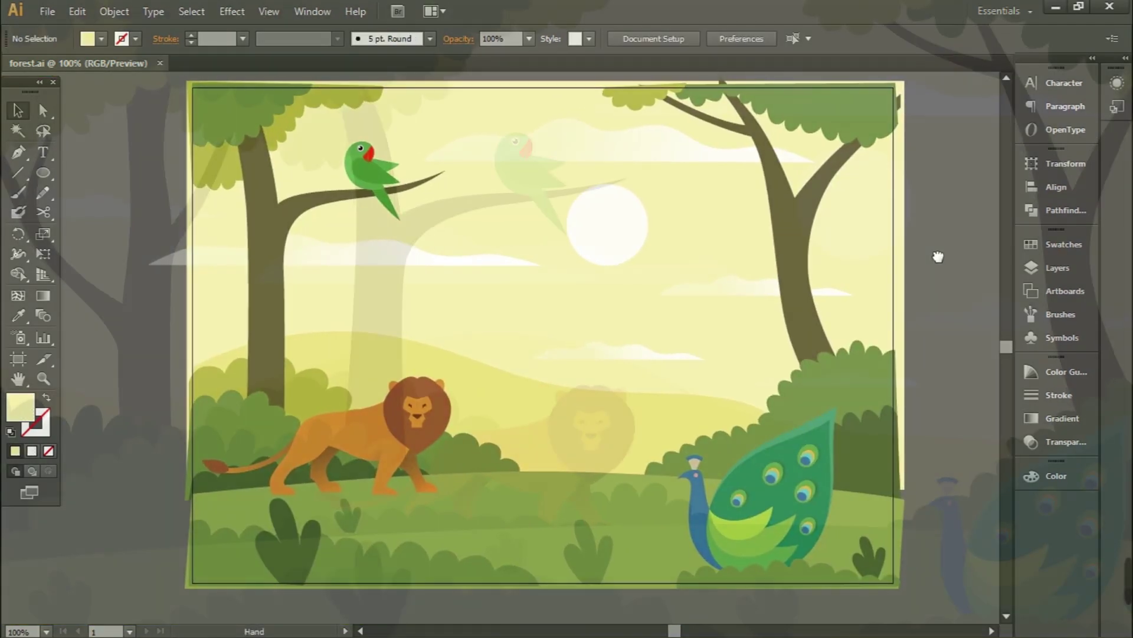